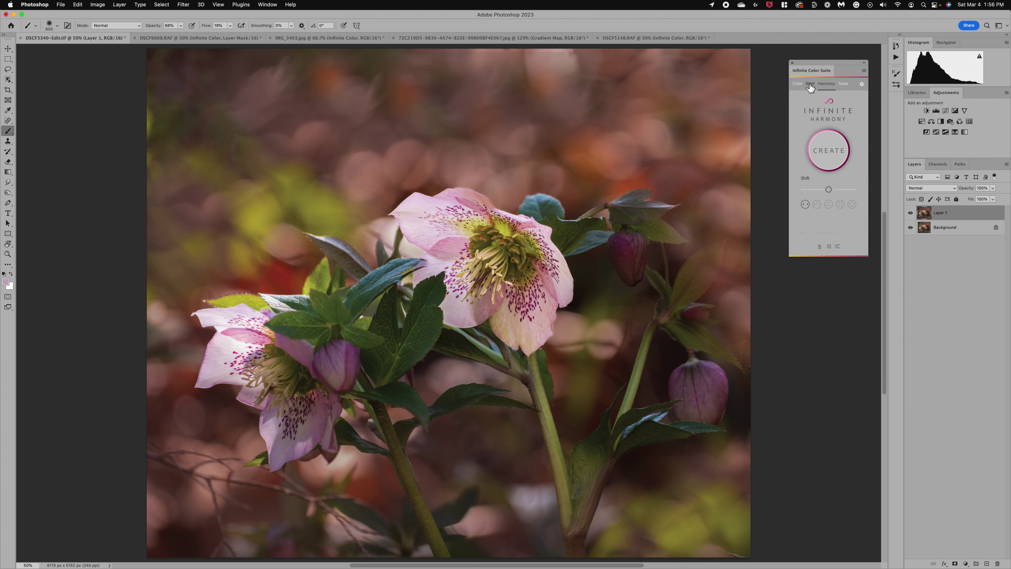
# Step: Build an Infinite Harmony group from colour #583034 sampled from the lower hellebore bud
pyautogui.click(798, 86)
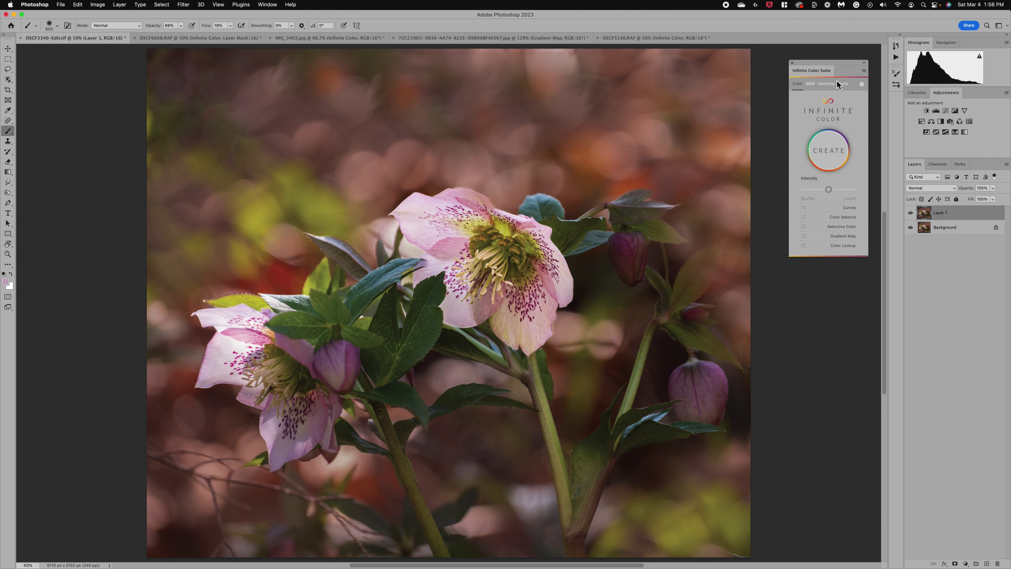
pyautogui.click(827, 85)
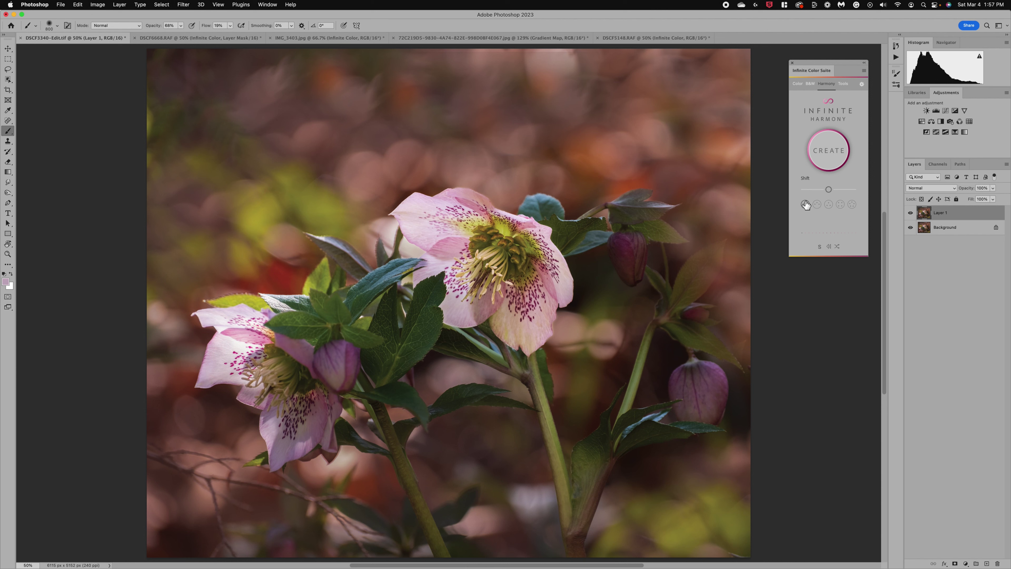
pyautogui.click(829, 160)
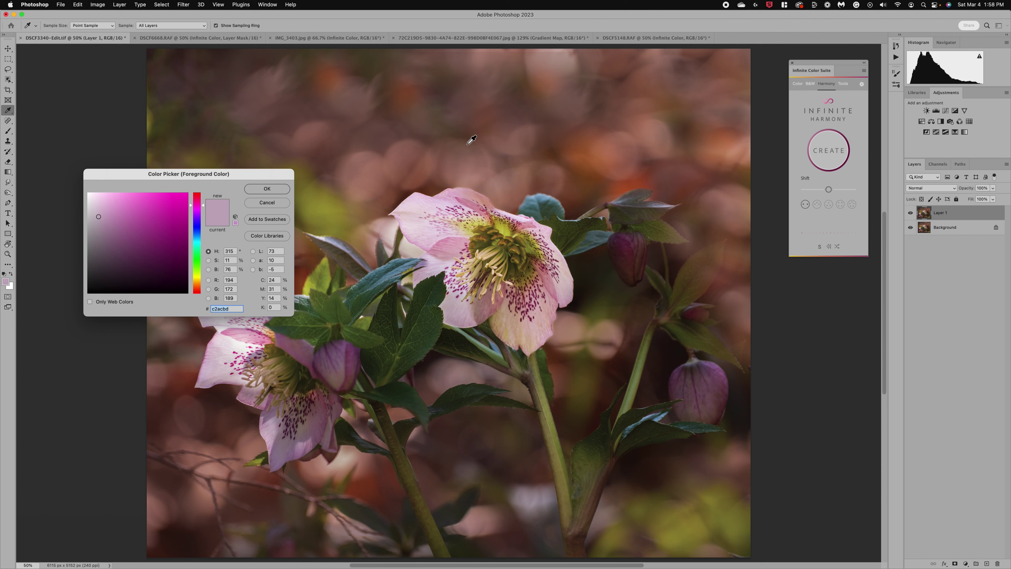
pyautogui.click(475, 207)
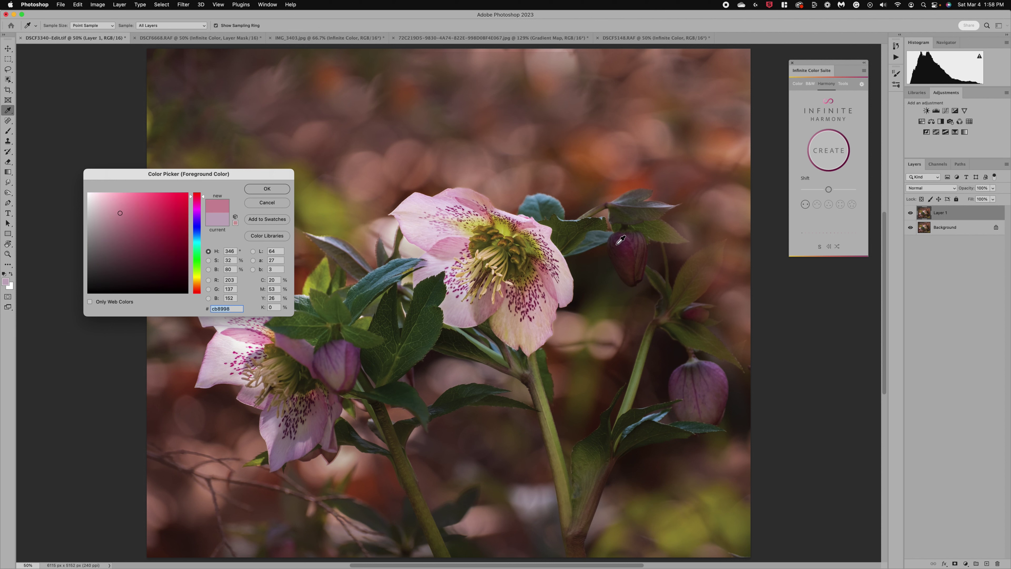
pyautogui.click(640, 240)
pyautogui.click(687, 385)
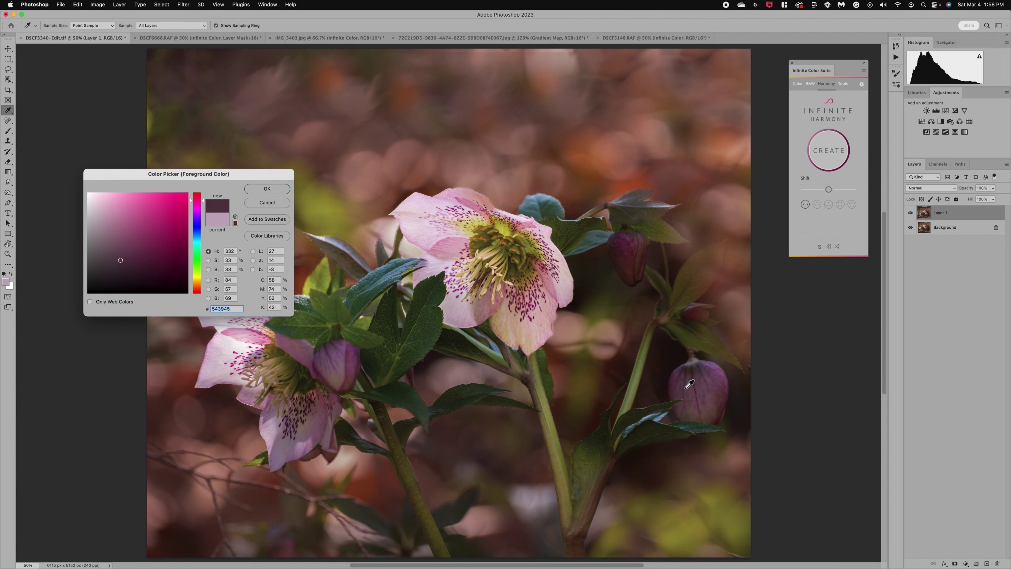
pyautogui.click(688, 381)
pyautogui.click(723, 404)
pyautogui.click(270, 189)
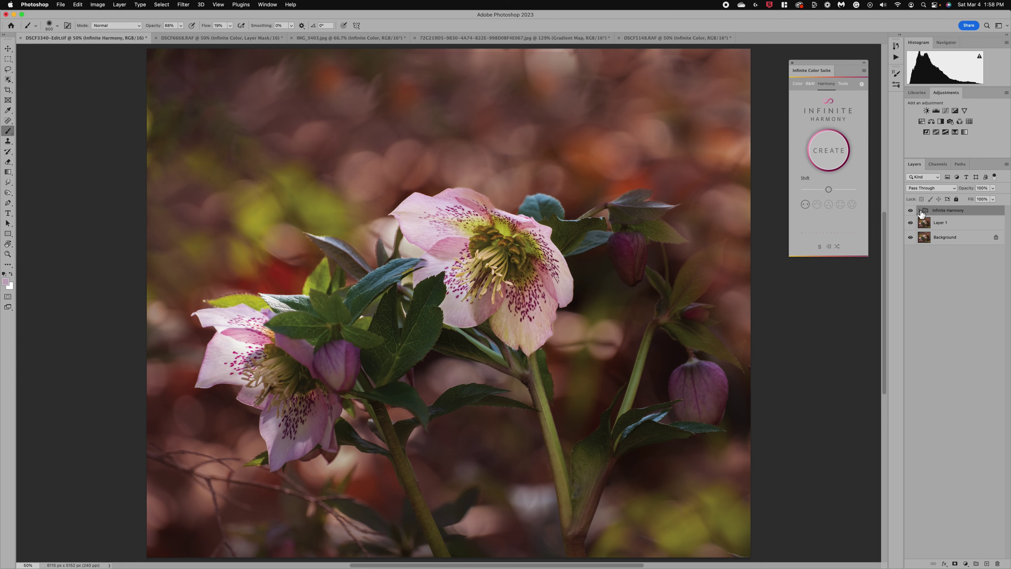
# Step: Expand the Infinite Harmony group, open the Gradient Map's properties, and compare the grade on and off
pyautogui.click(919, 210)
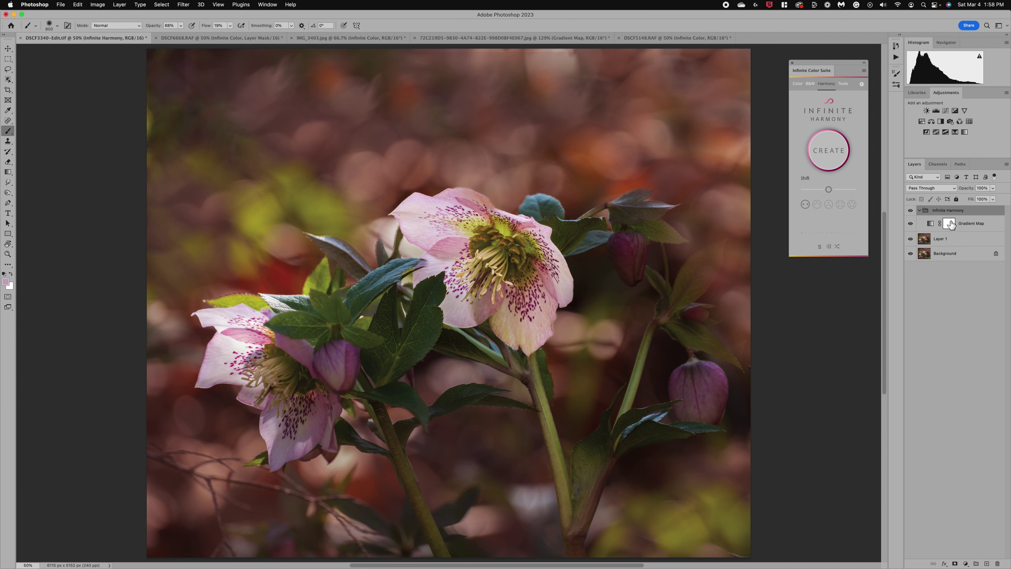
pyautogui.doubleClick(930, 224)
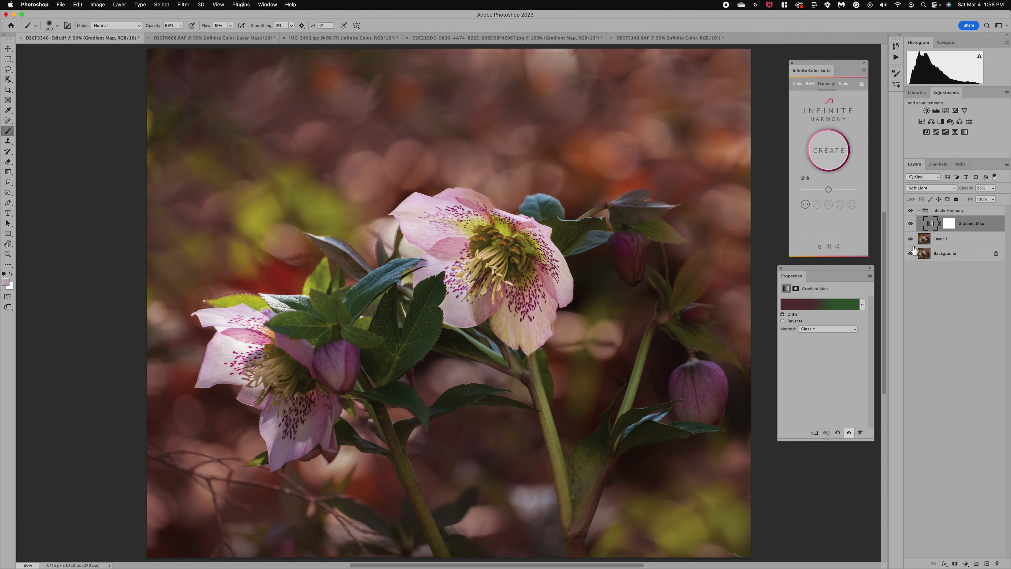
pyautogui.click(911, 211)
pyautogui.click(910, 211)
# Step: Adjust the harmony Shift slider back and forth to fine-tune the colour shift
pyautogui.moveTo(829, 189); pyautogui.dragTo(813, 191)
pyautogui.moveTo(812, 189); pyautogui.dragTo(846, 191)
pyautogui.moveTo(846, 189); pyautogui.dragTo(832, 189)
# Step: Cycle the gradient map's blend mode and return it to Soft Light
pyautogui.click(820, 247)
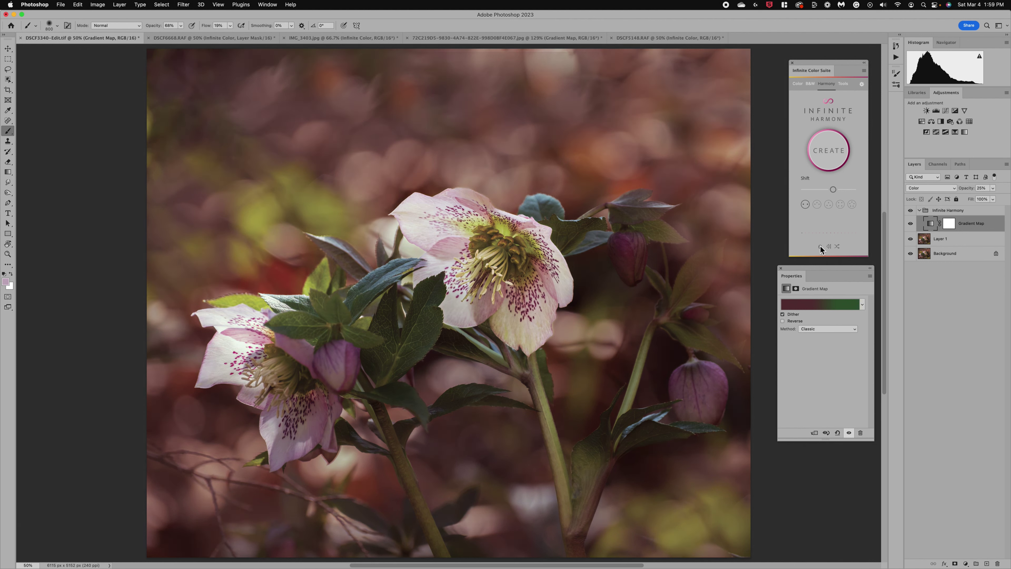
pyautogui.click(820, 246)
pyautogui.click(820, 246)
pyautogui.click(820, 246)
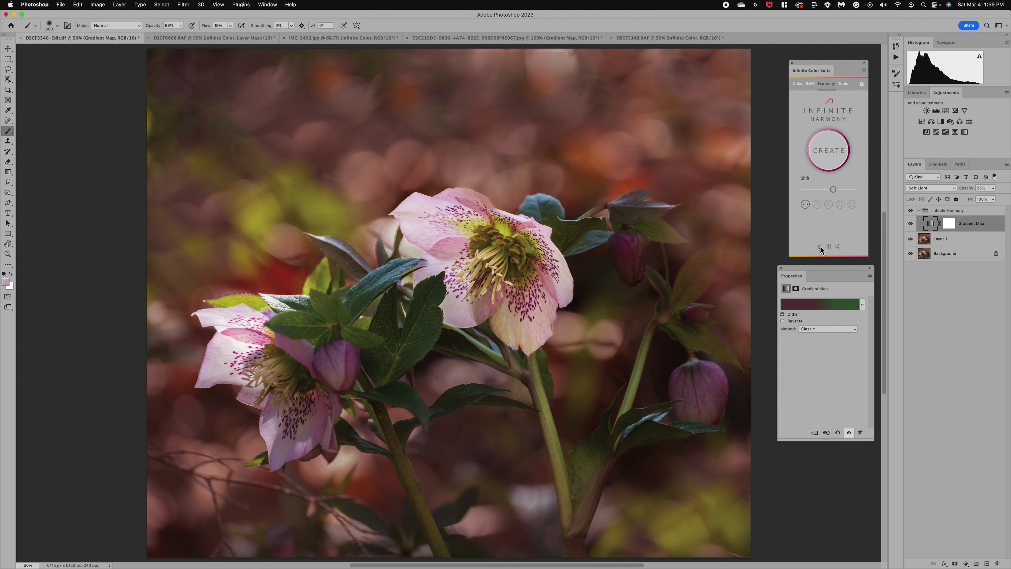
# Step: Lower the gradient map's layer opacity to about 27%
pyautogui.click(993, 188)
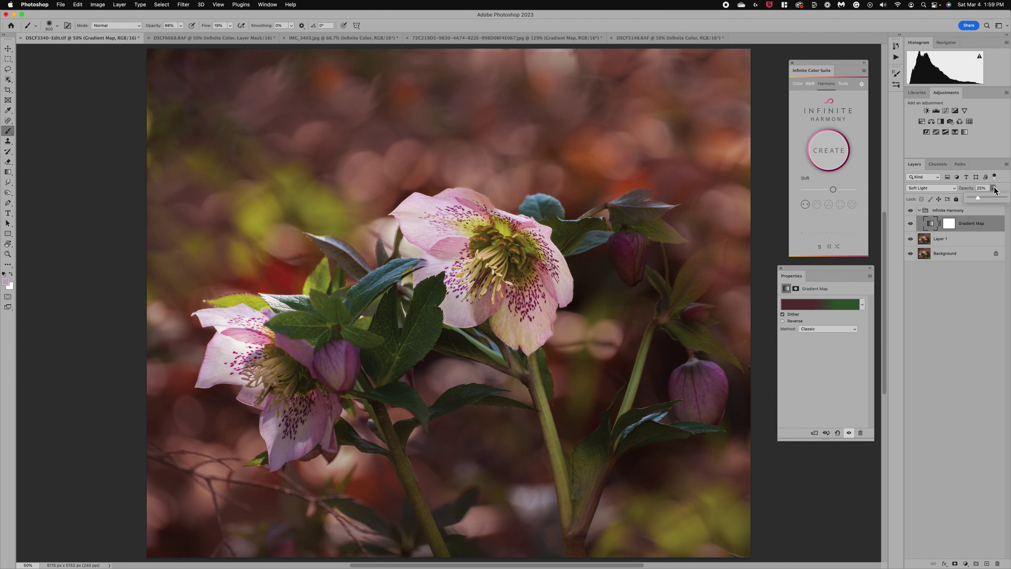
pyautogui.click(991, 198)
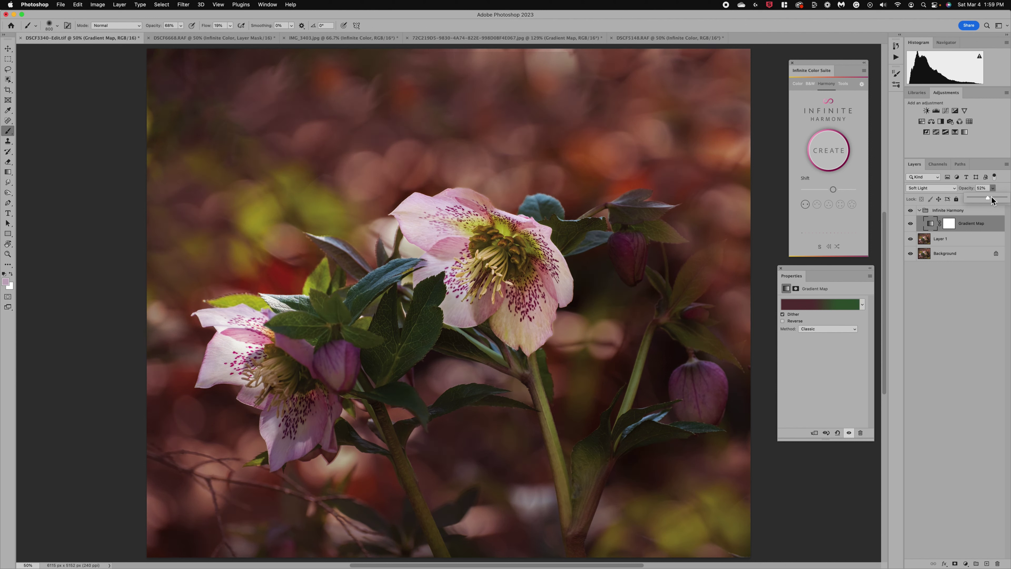
pyautogui.moveTo(991, 199); pyautogui.dragTo(979, 197)
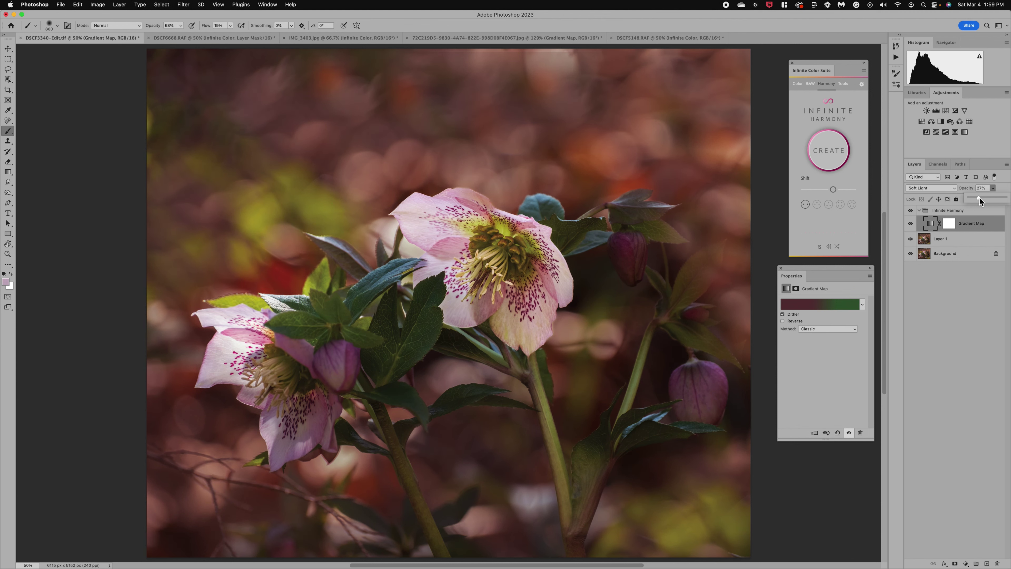
# Step: Shuffle through several random Infinite Harmony gradient combinations
pyautogui.click(837, 246)
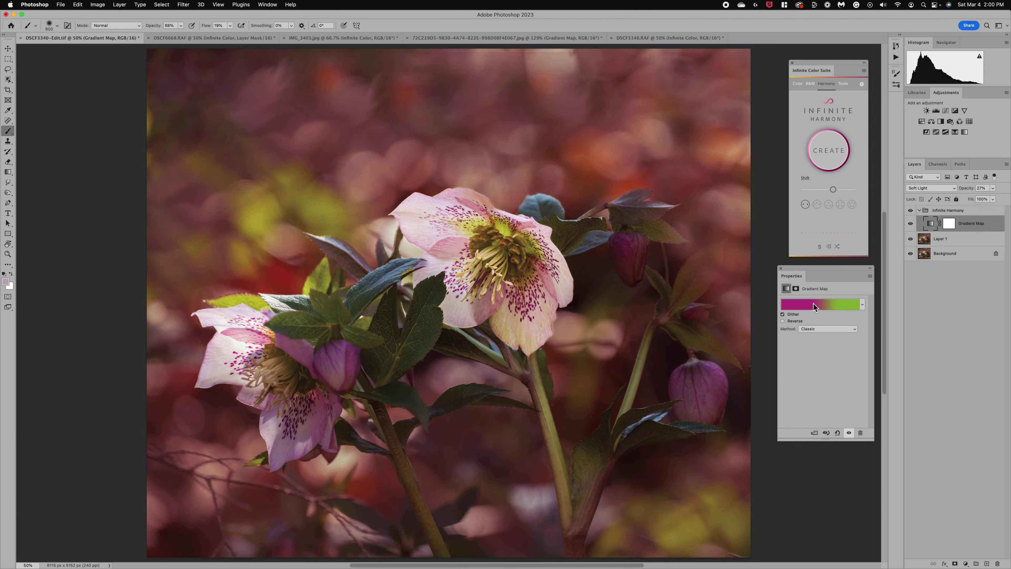
pyautogui.click(837, 245)
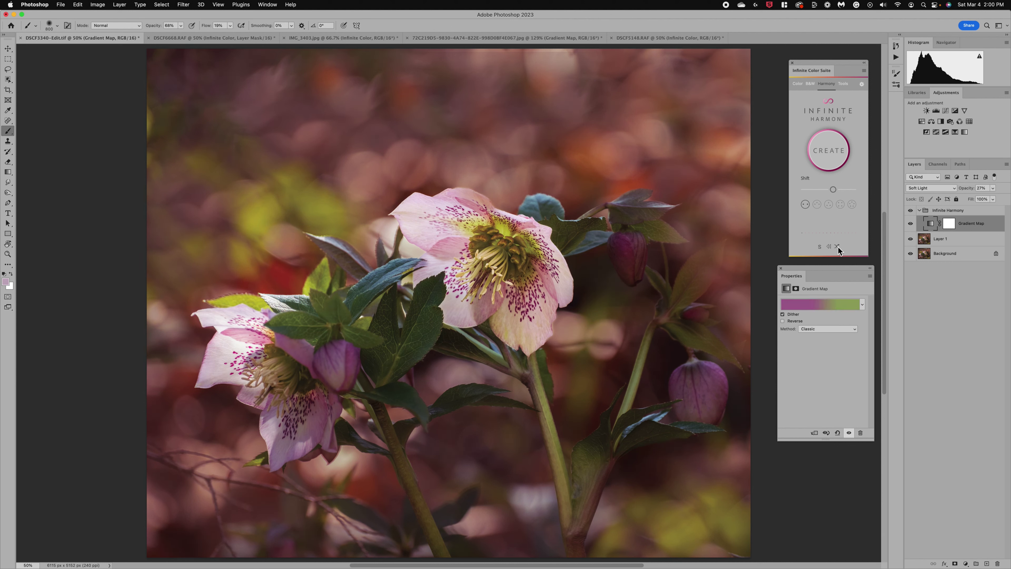
pyautogui.click(837, 247)
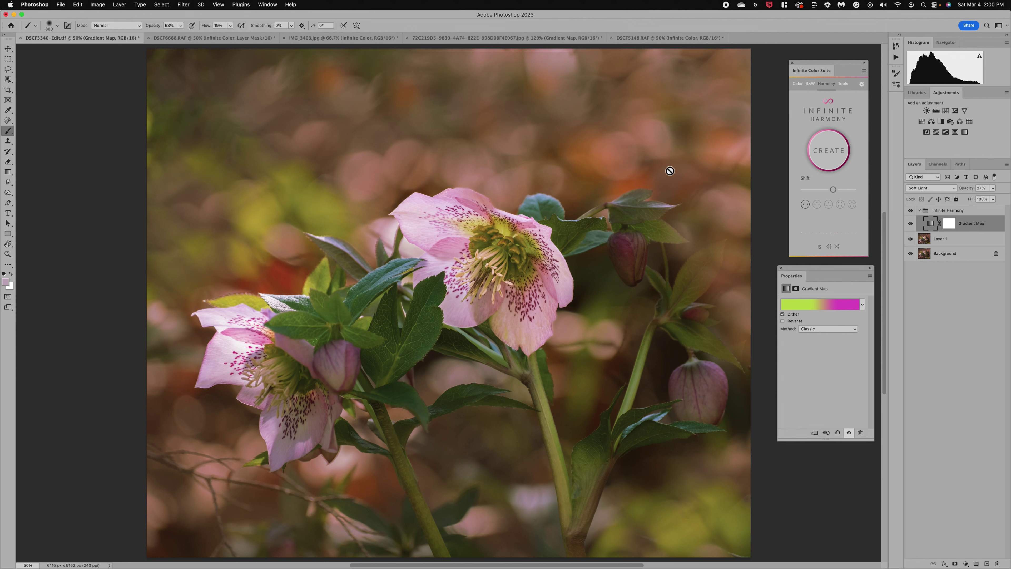
pyautogui.click(837, 246)
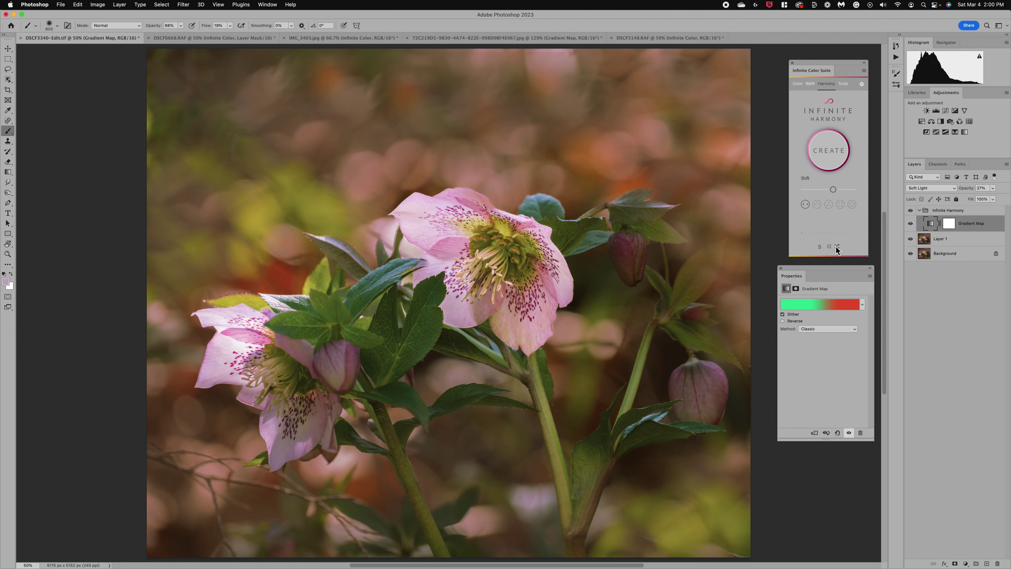
pyautogui.click(838, 246)
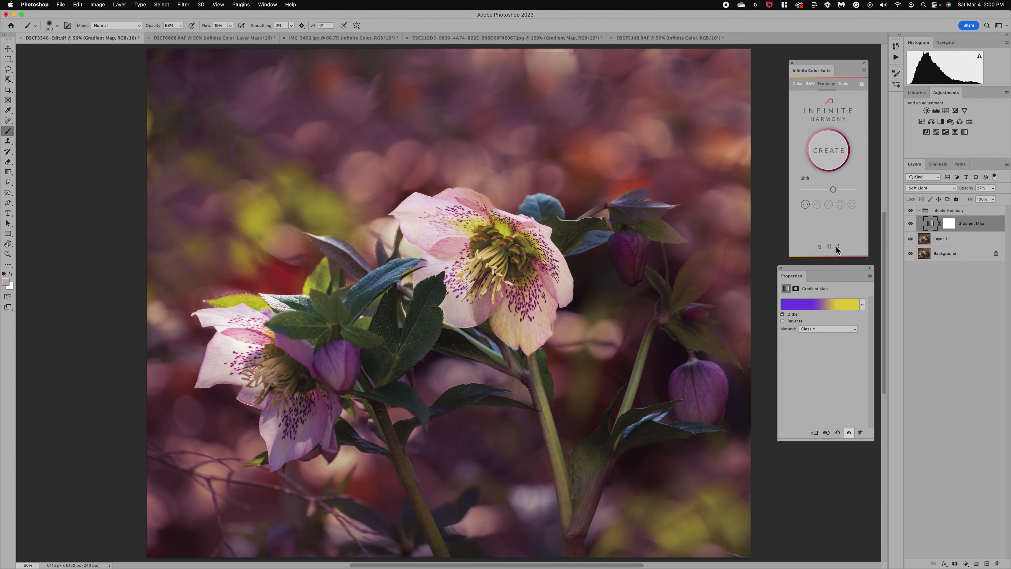
pyautogui.click(838, 247)
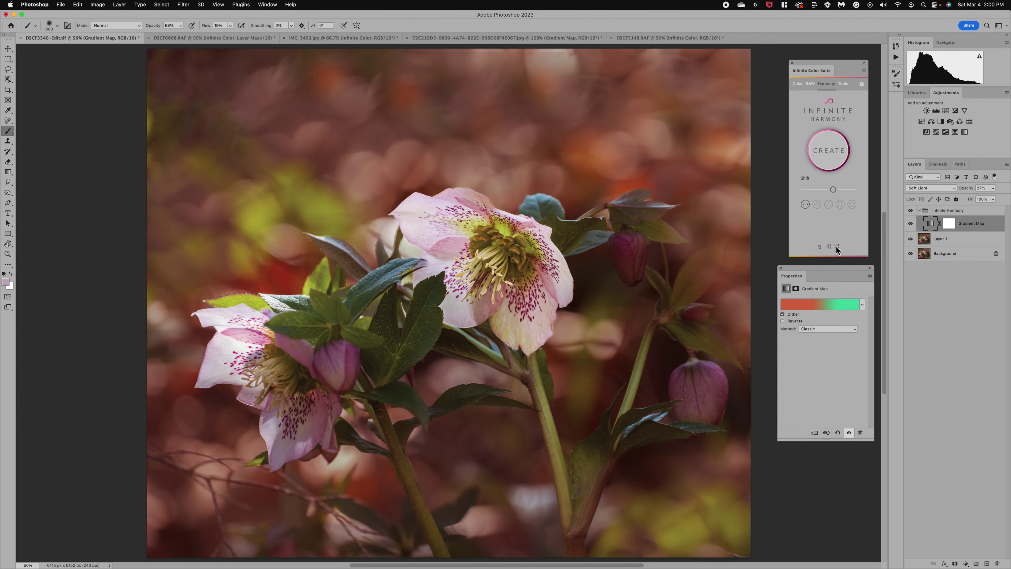
# Step: Settle on a dark green-brown gradient, reverse it, and open it in the Gradient Editor
pyautogui.click(838, 246)
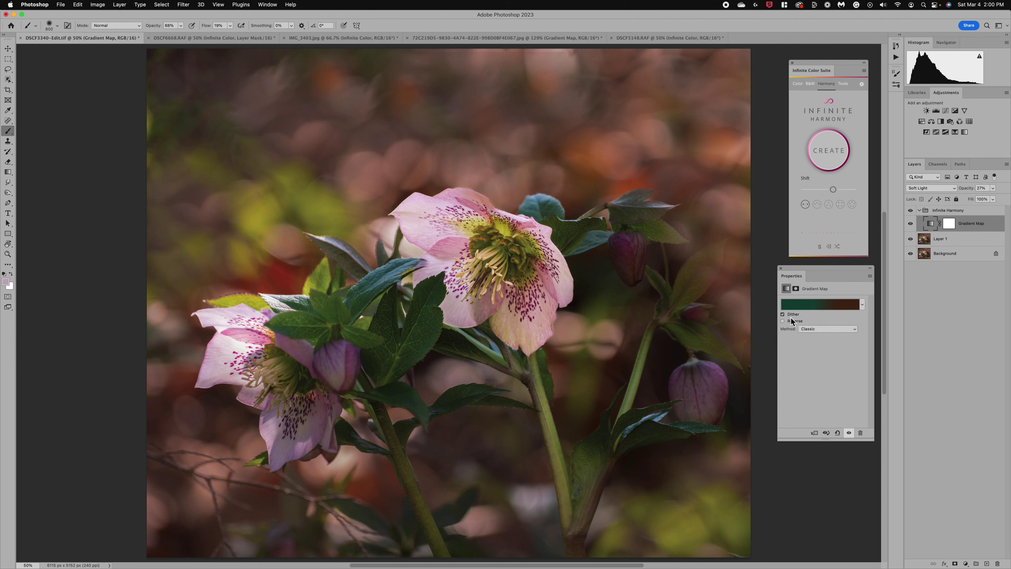
pyautogui.click(782, 321)
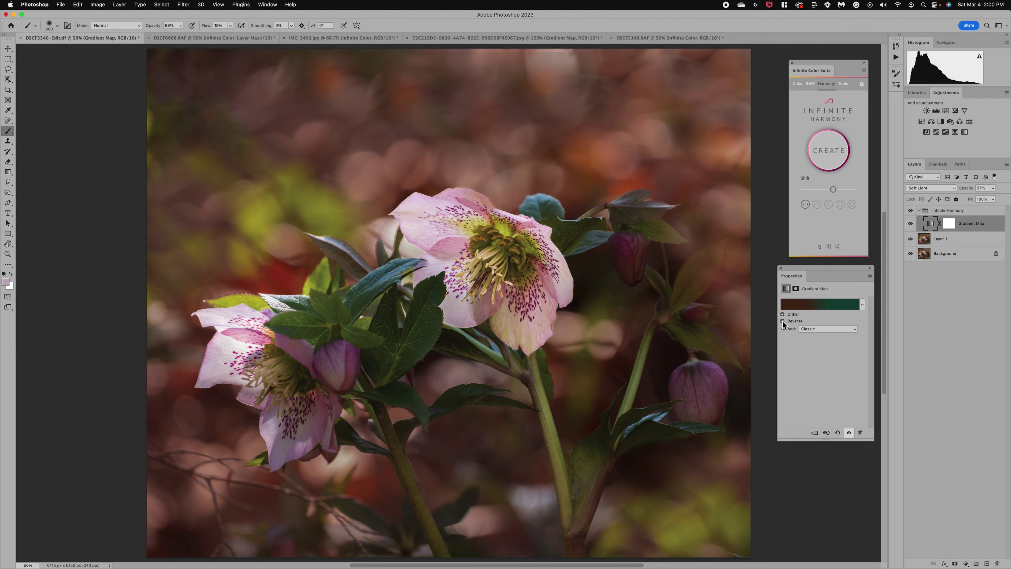
pyautogui.click(798, 303)
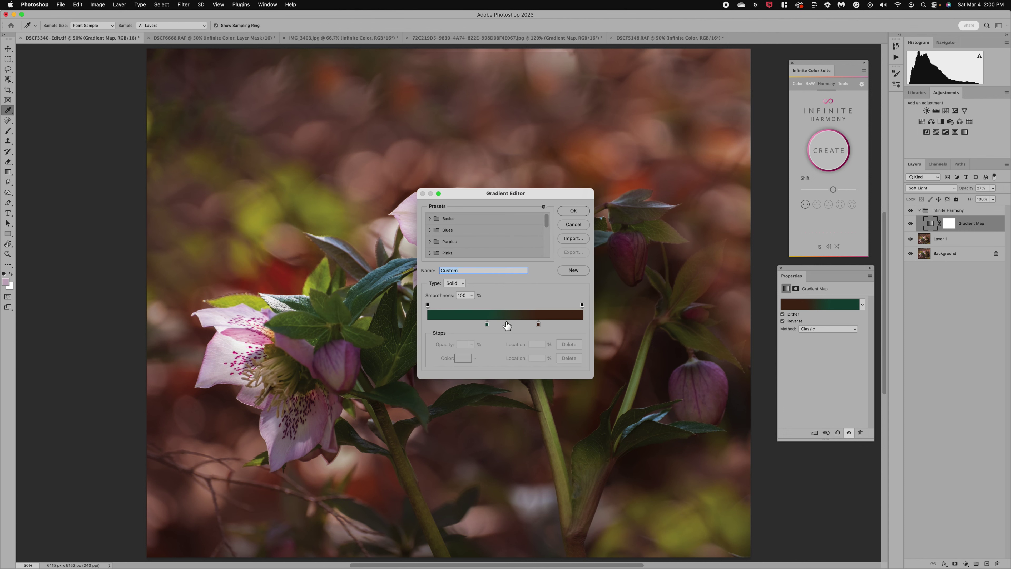
# Step: Rebuild the gradient map as a pale pink-to-lavender grade from a sampled petal colour, comparing it on and off
pyautogui.click(573, 225)
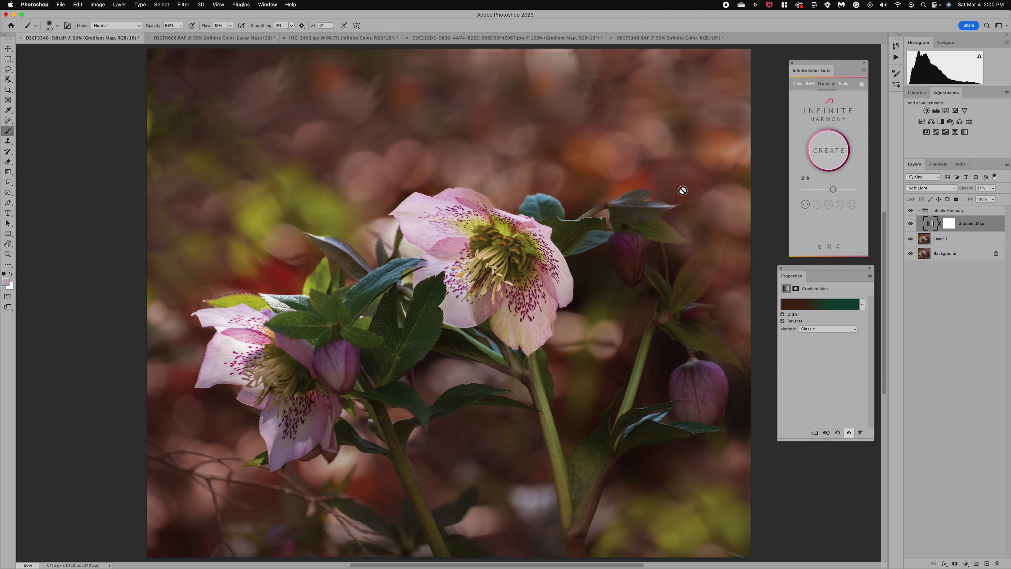
pyautogui.click(831, 156)
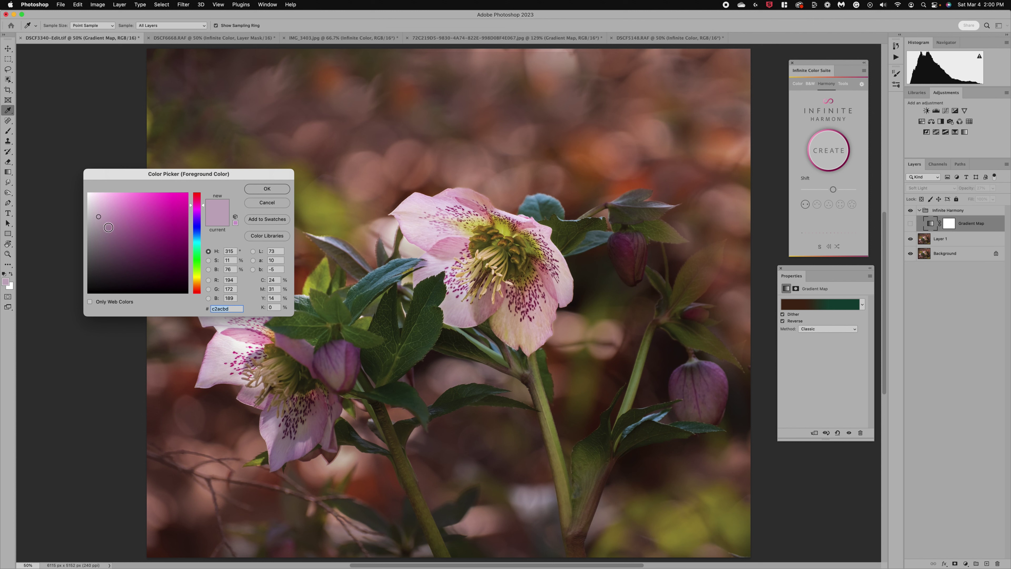
pyautogui.click(251, 334)
pyautogui.click(266, 189)
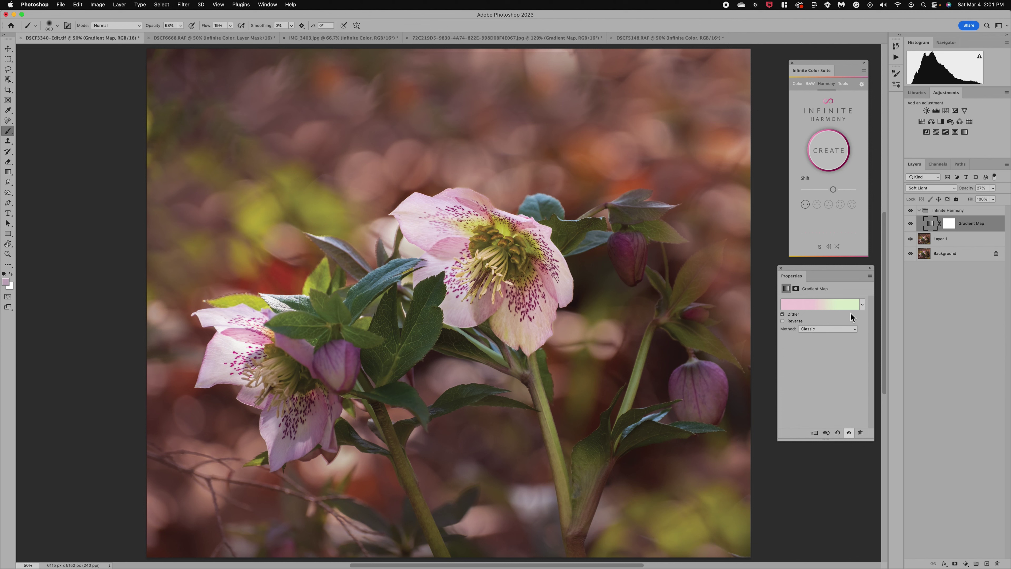
pyautogui.click(820, 248)
pyautogui.click(821, 247)
# Step: Rebuild the gradient map as a dark brown-to-plum grade from the purple bud's darkest tone
pyautogui.click(817, 204)
pyautogui.click(829, 161)
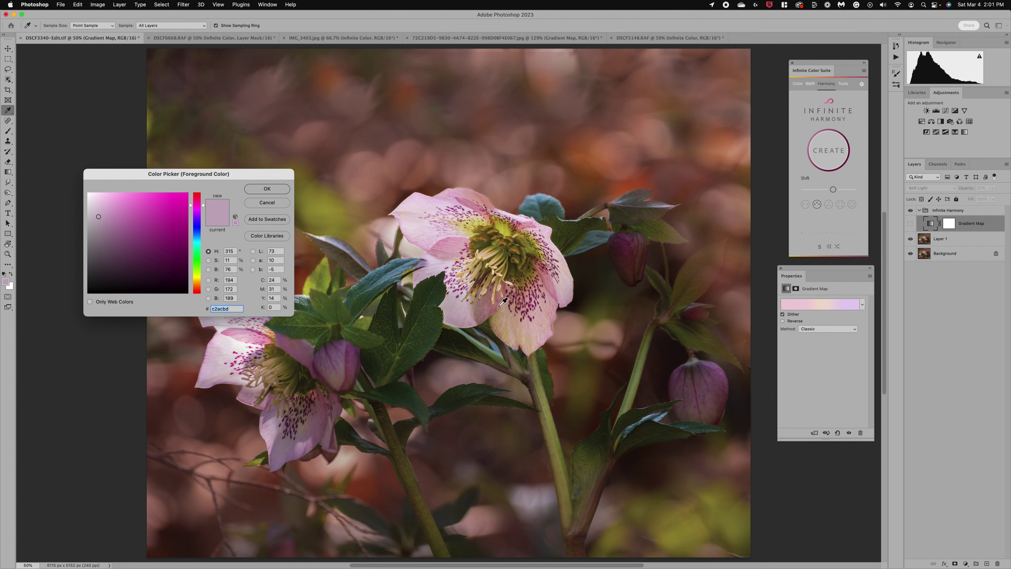
pyautogui.click(489, 309)
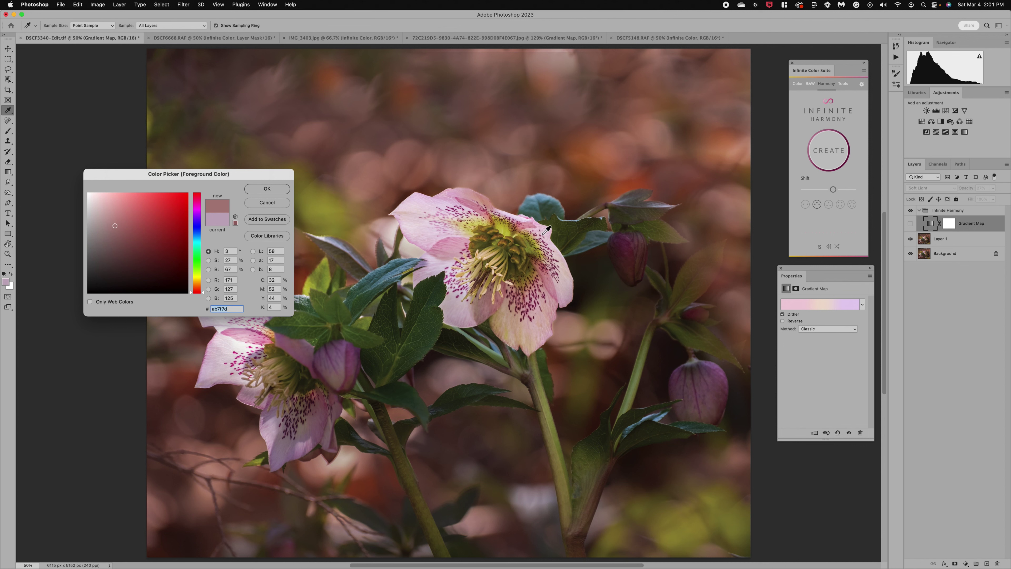
pyautogui.click(639, 243)
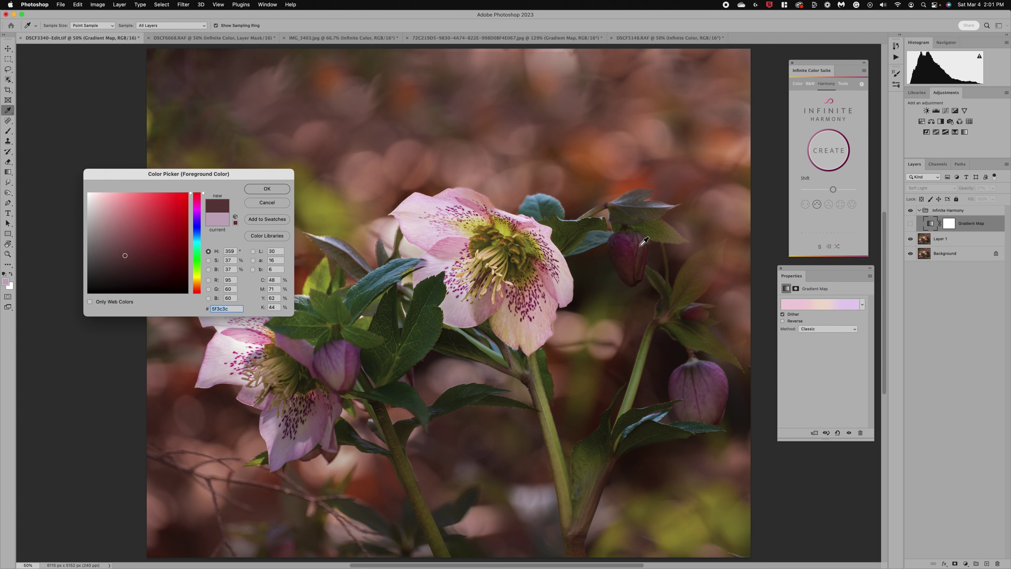
pyautogui.click(626, 242)
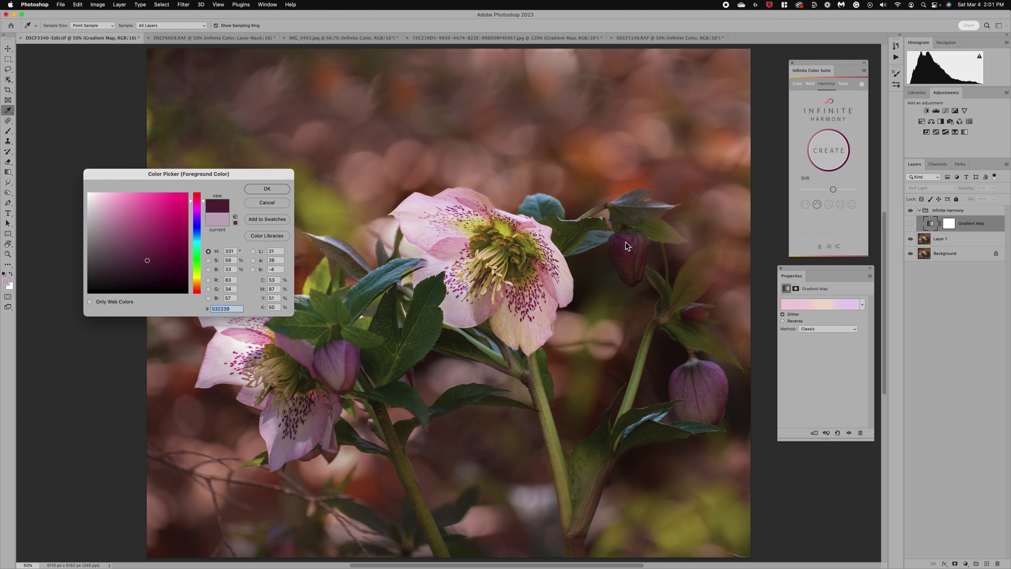
pyautogui.click(267, 188)
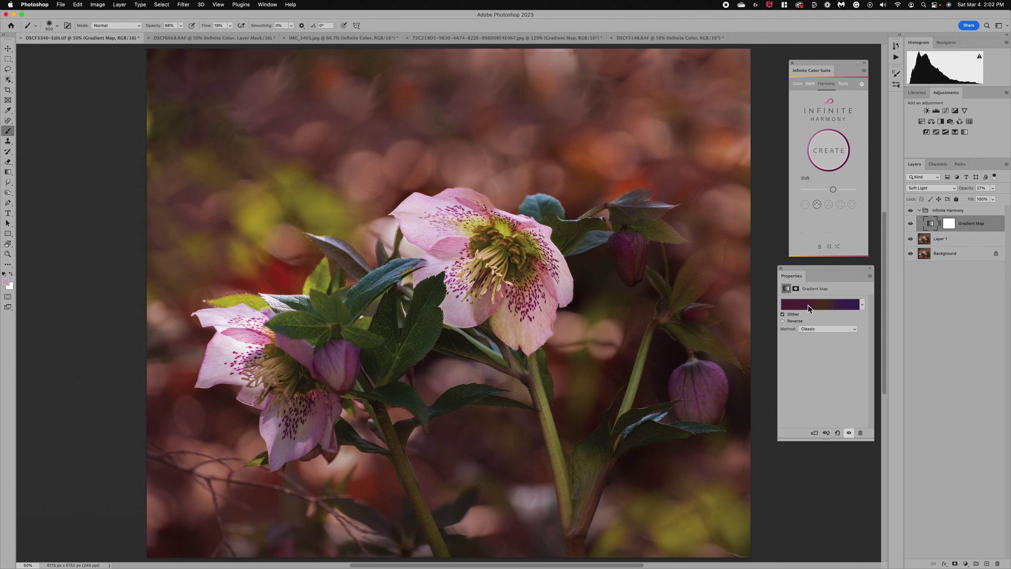
# Step: Drop the gradient map opacity to 24% and apply the second harmony scheme for a plum-olive-teal grade
pyautogui.click(993, 188)
pyautogui.moveTo(979, 199); pyautogui.dragTo(978, 199)
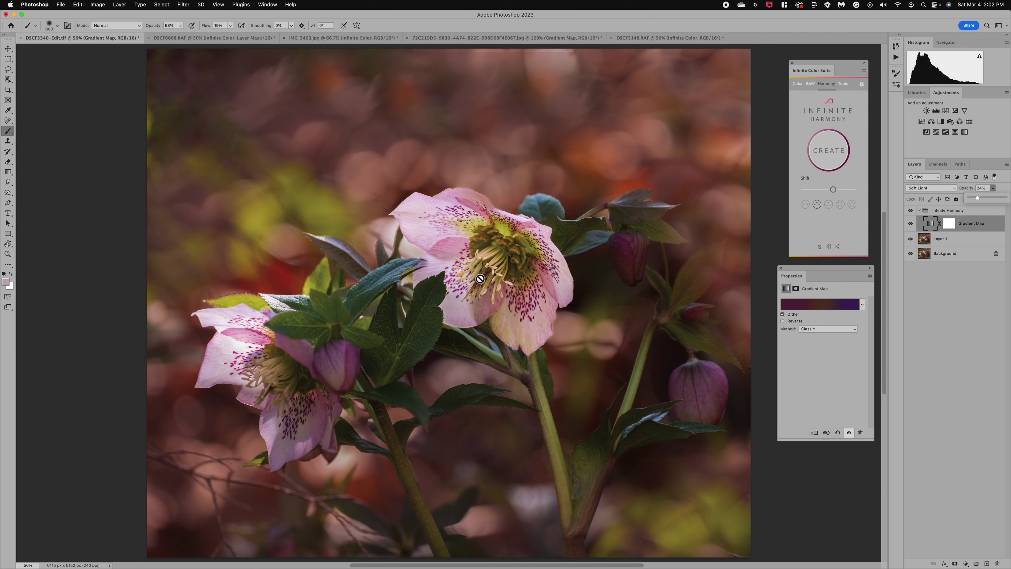
pyautogui.click(817, 204)
# Step: Apply the third harmony scheme, shuffle once, and shift the harmony hues
pyautogui.click(829, 205)
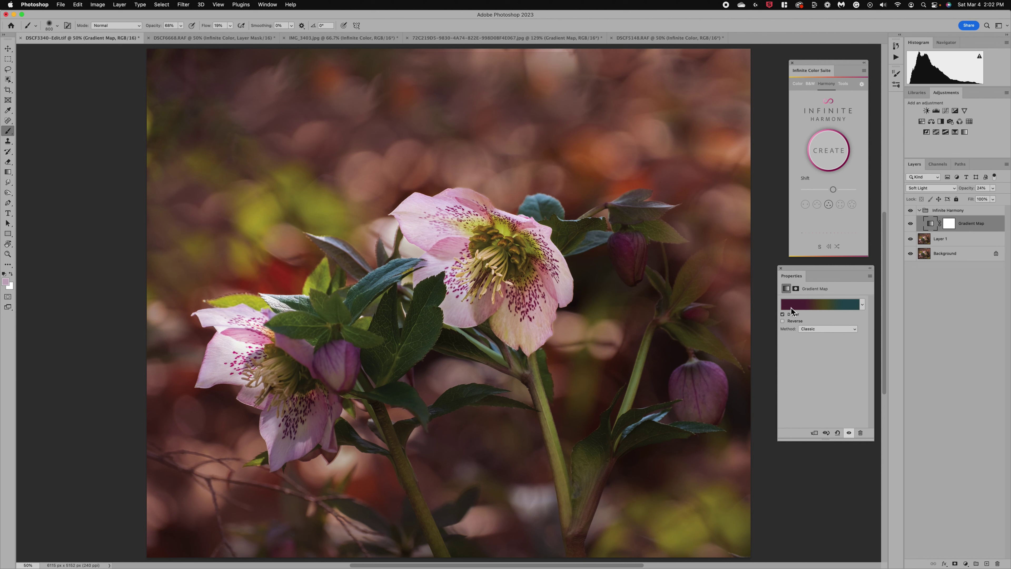
pyautogui.click(838, 246)
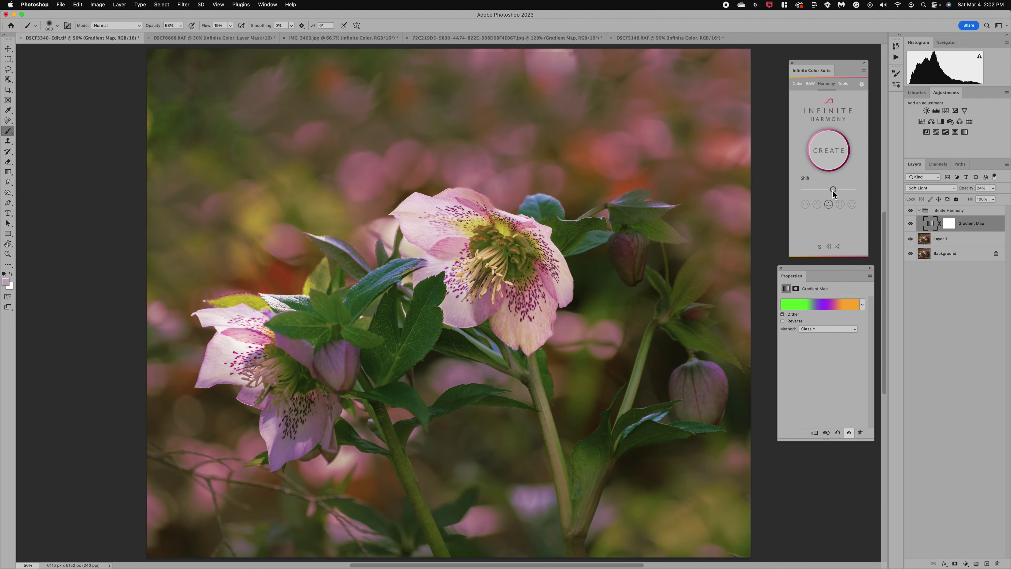
pyautogui.moveTo(833, 189)
pyautogui.mouseDown()
pyautogui.moveTo(819, 191)
pyautogui.moveTo(845, 188)
pyautogui.mouseUp()
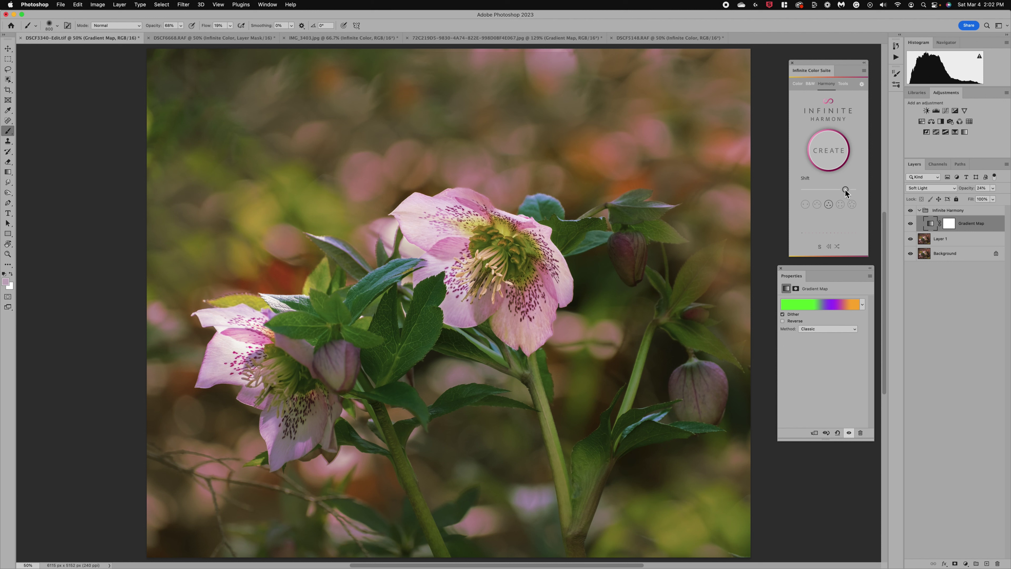
# Step: Shuffle gradient variations until a dark olive-navy-maroon gradient appears
pyautogui.click(836, 247)
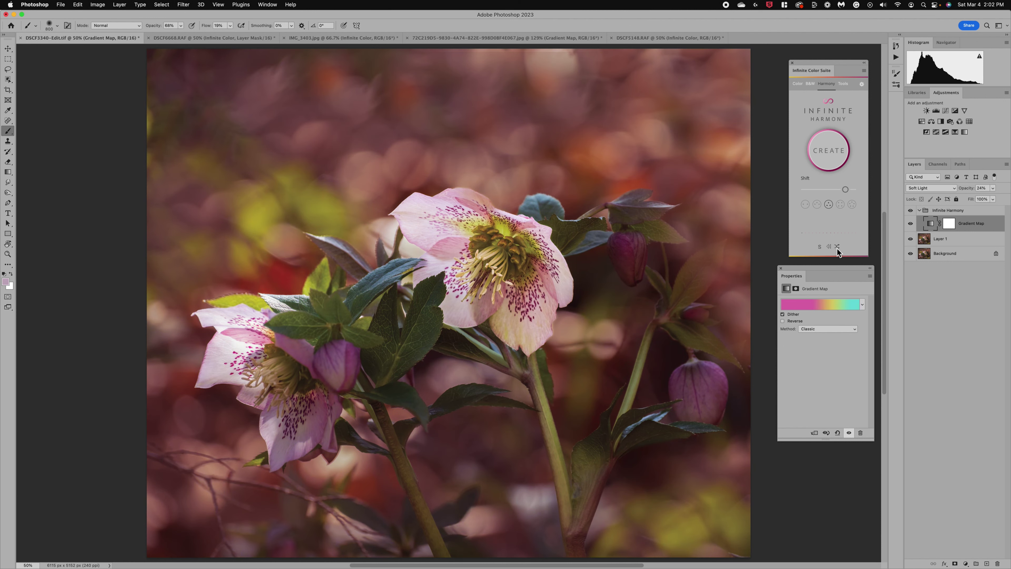
pyautogui.click(836, 247)
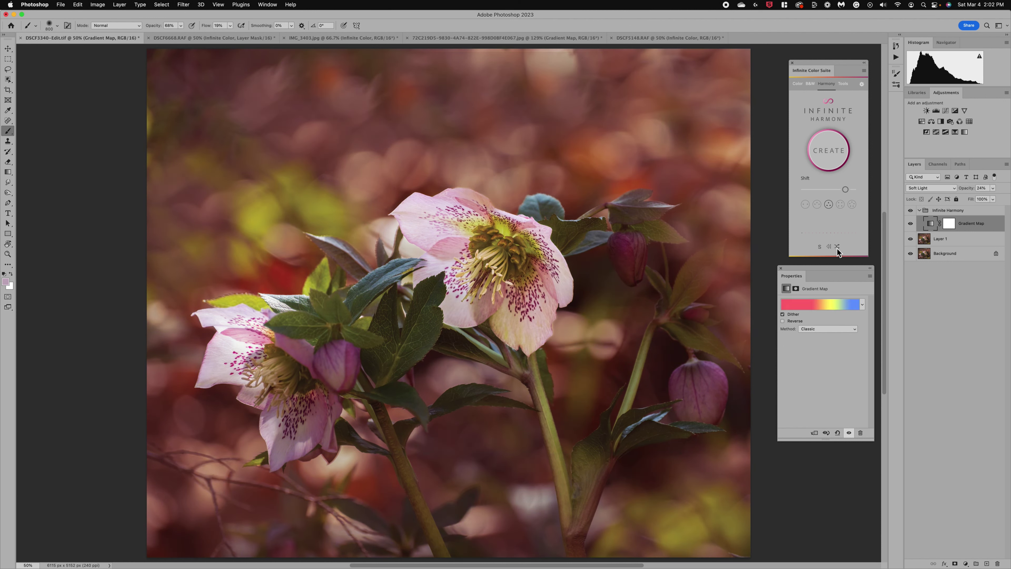
pyautogui.click(836, 247)
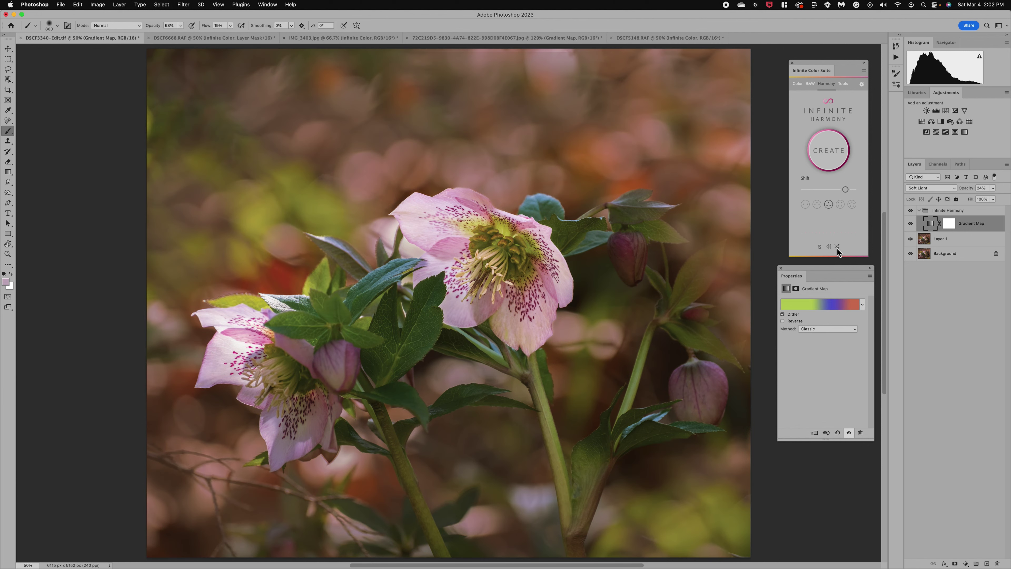
pyautogui.click(836, 247)
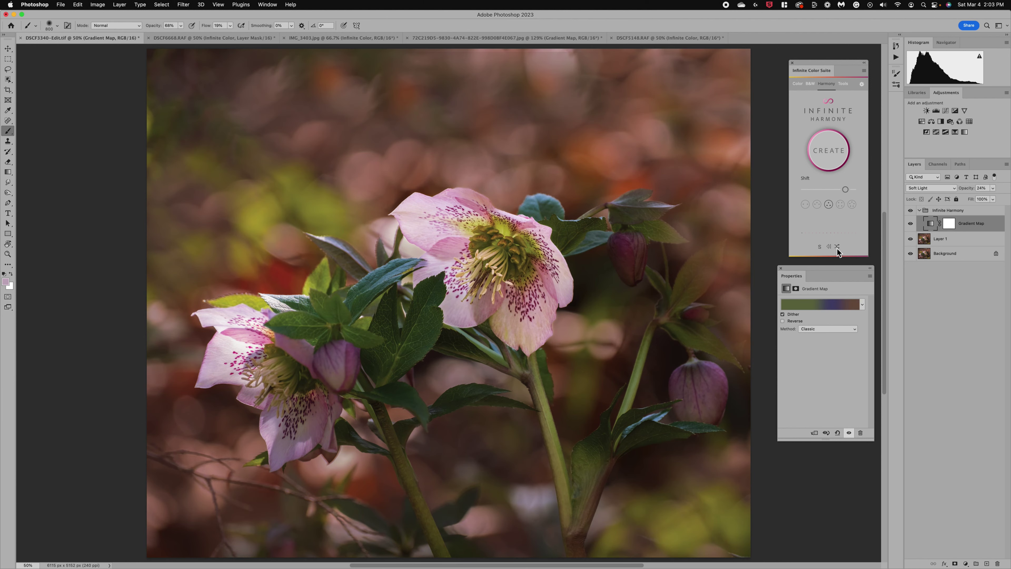
pyautogui.click(836, 246)
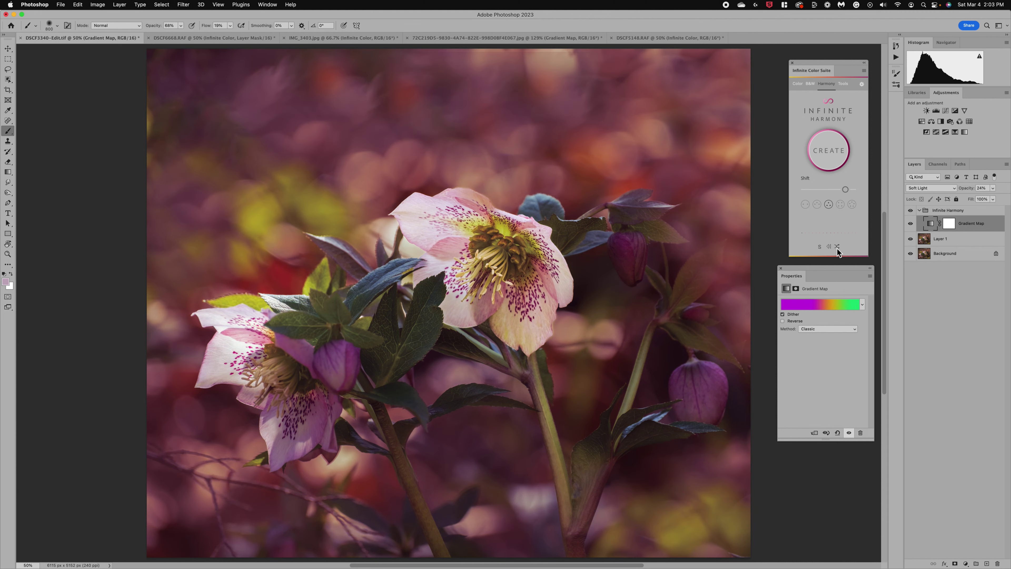
pyautogui.click(837, 247)
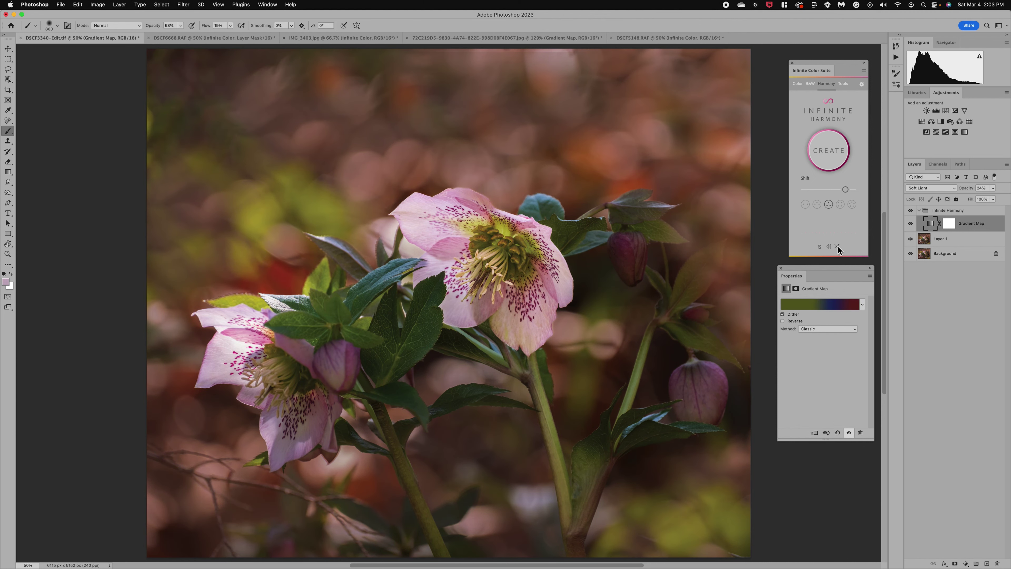
pyautogui.click(828, 148)
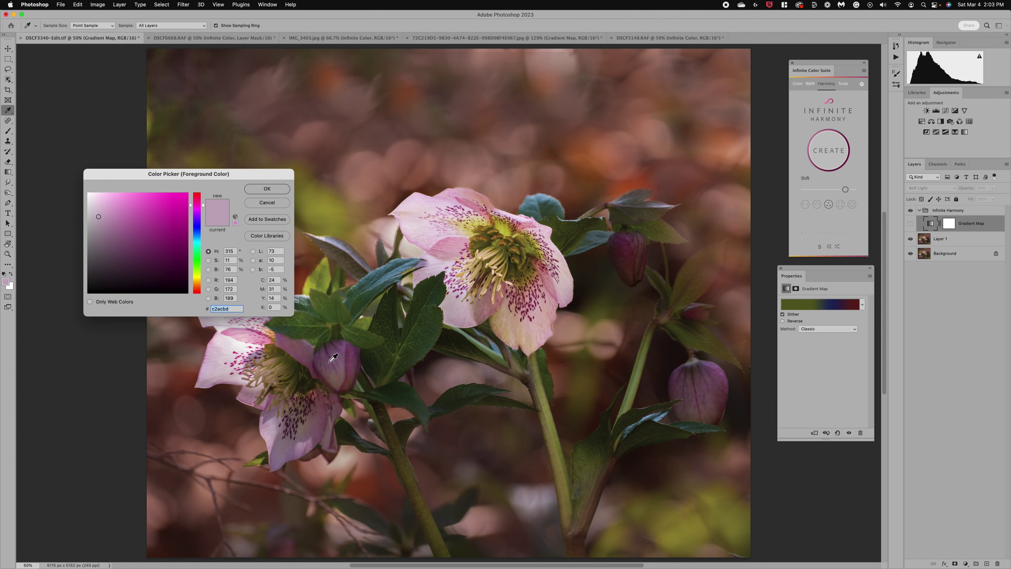
# Step: Rebuild the gradient map from dark mauve #825c67 sampled from the bud
pyautogui.click(302, 350)
pyautogui.click(274, 188)
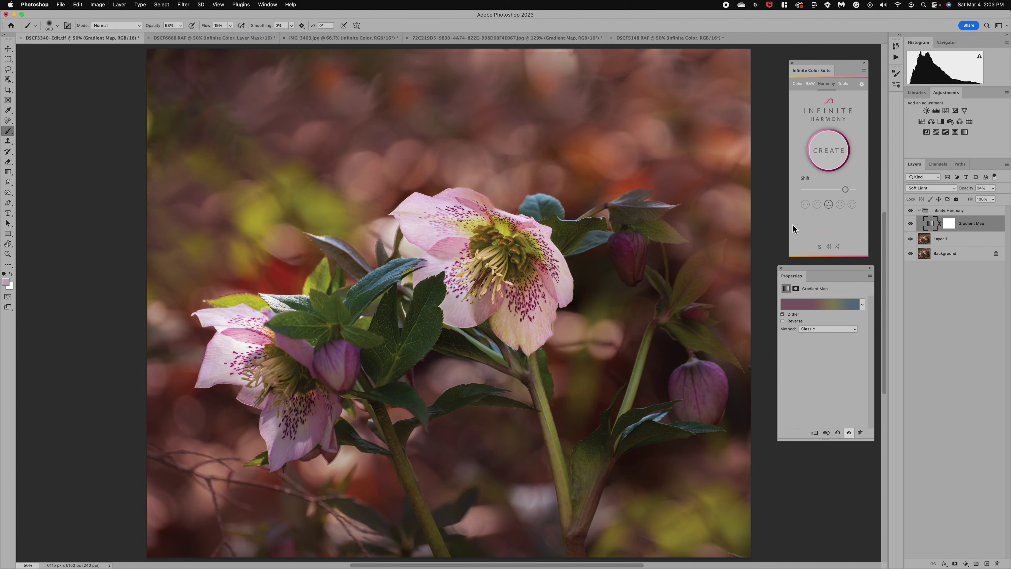
# Step: Try the fourth, fifth and second harmony schemes with shuffles, ending on a green-blue gradient
pyautogui.click(840, 205)
pyautogui.click(852, 205)
pyautogui.click(837, 247)
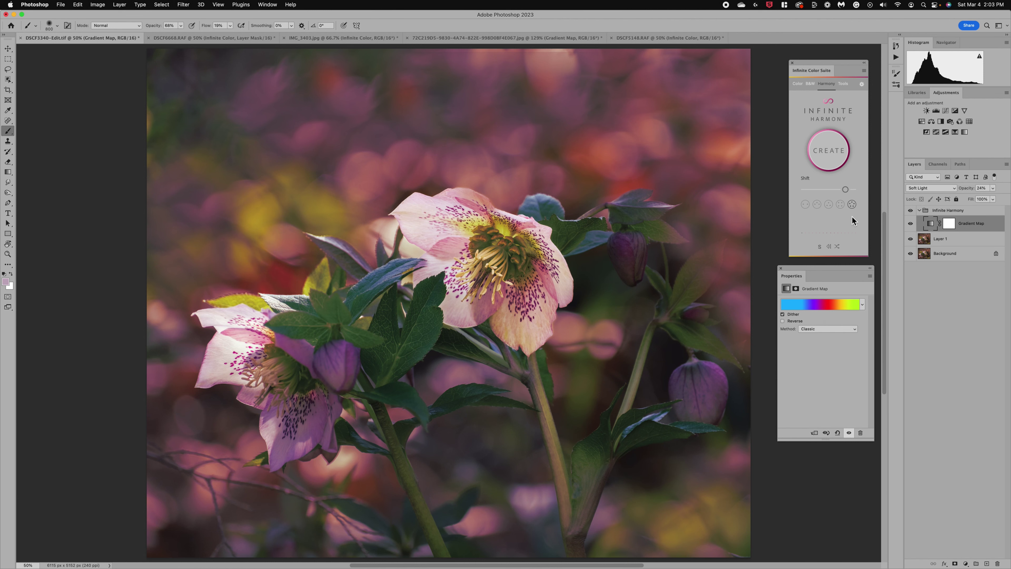
pyautogui.click(837, 247)
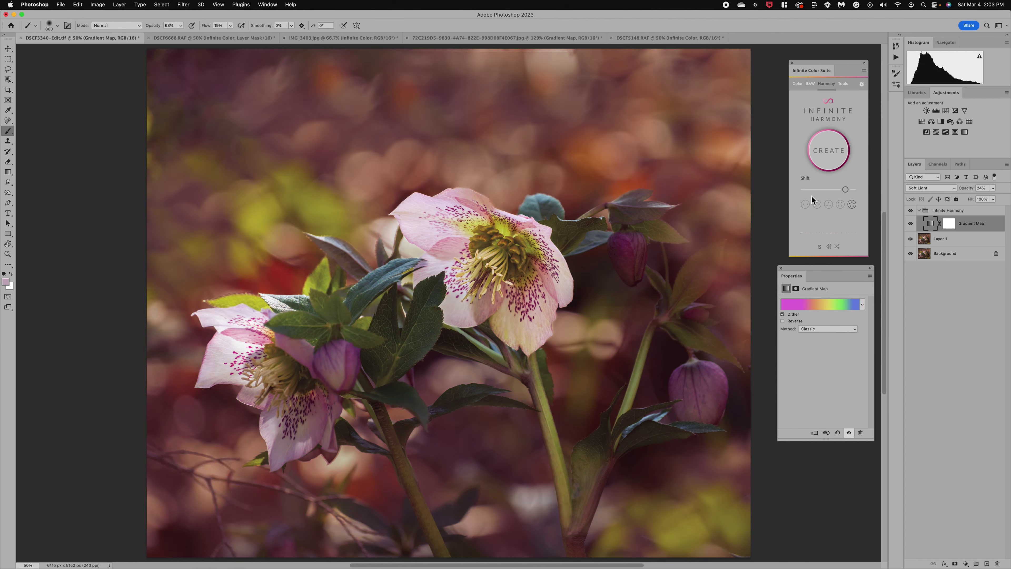
pyautogui.click(817, 205)
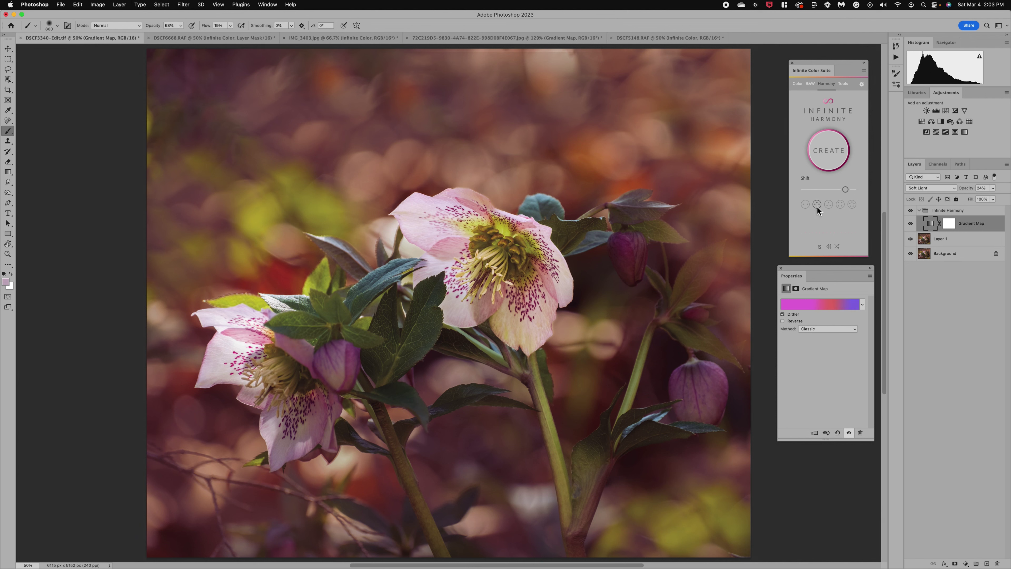
pyautogui.click(837, 246)
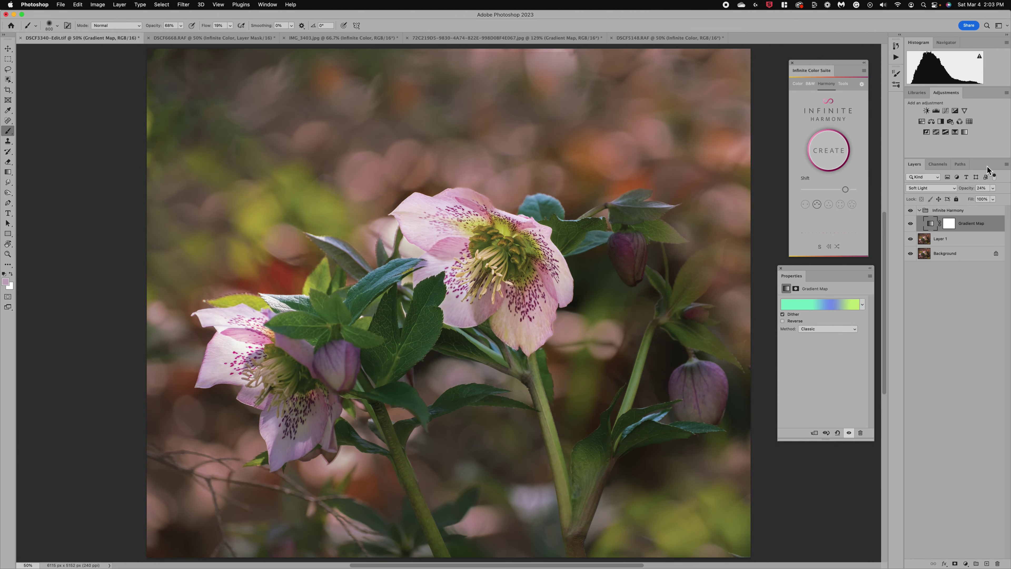
pyautogui.click(992, 188)
pyautogui.moveTo(979, 202); pyautogui.dragTo(976, 201)
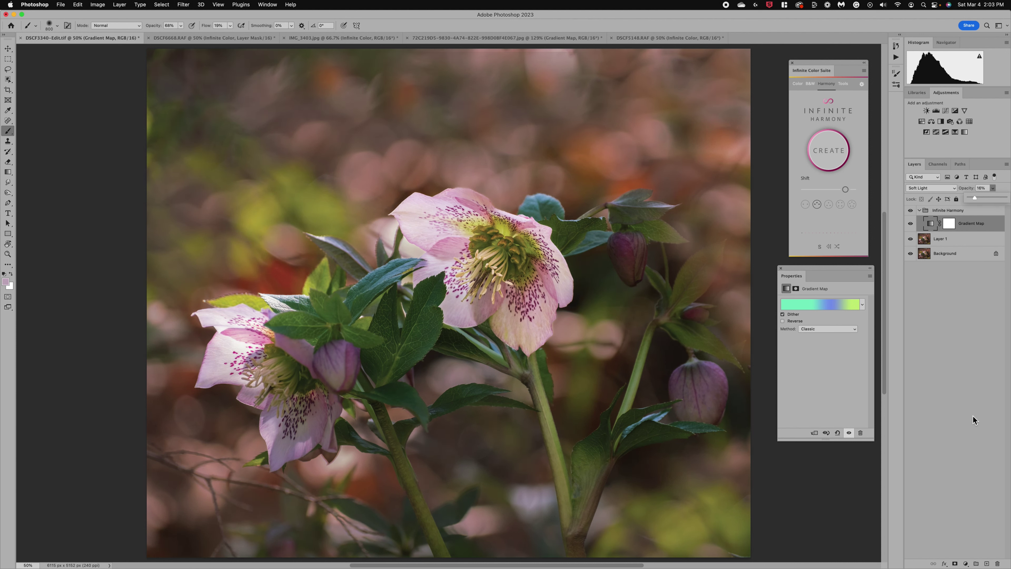
pyautogui.click(948, 223)
pyautogui.press('d')
pyautogui.moveTo(474, 250)
pyautogui.mouseDown()
pyautogui.moveTo(466, 259)
pyautogui.moveTo(478, 254)
pyautogui.moveTo(450, 239)
pyautogui.moveTo(496, 269)
pyautogui.mouseUp()
pyautogui.moveTo(255, 368); pyautogui.dragTo(283, 385)
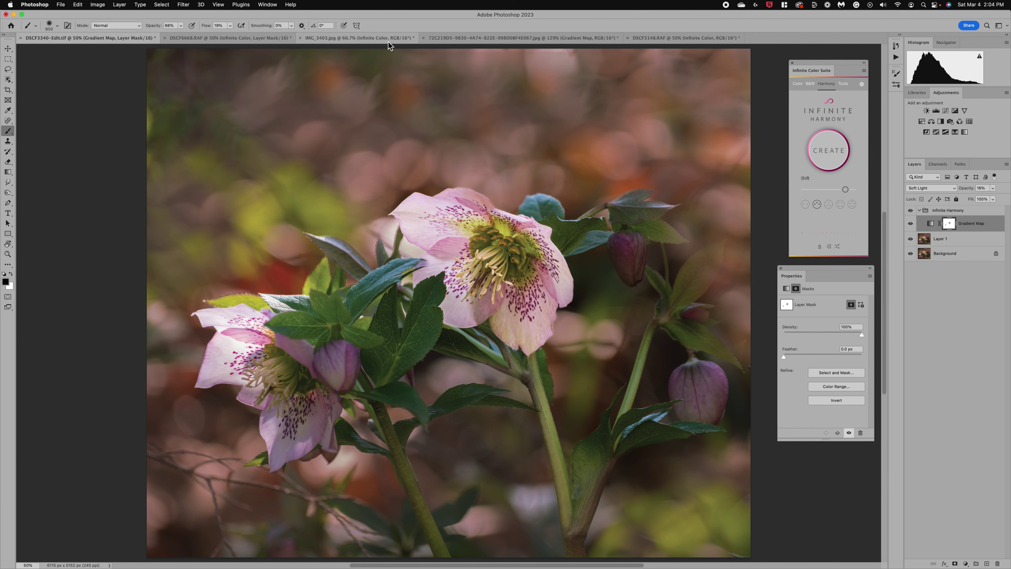
# Step: Bring the palm-tree photo to the front and dismiss the layer mask properties
pyautogui.click(469, 37)
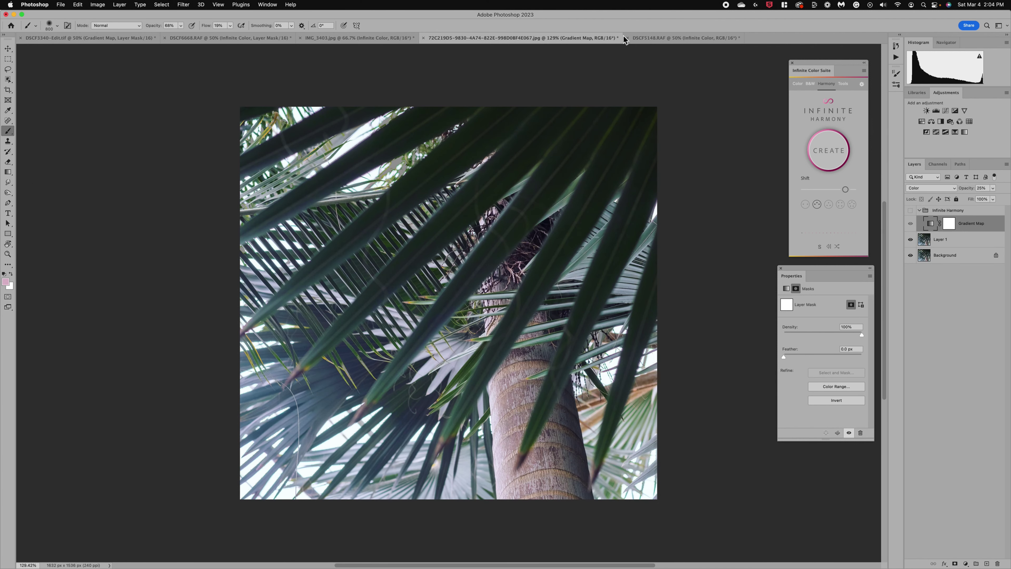
pyautogui.click(647, 38)
pyautogui.click(560, 34)
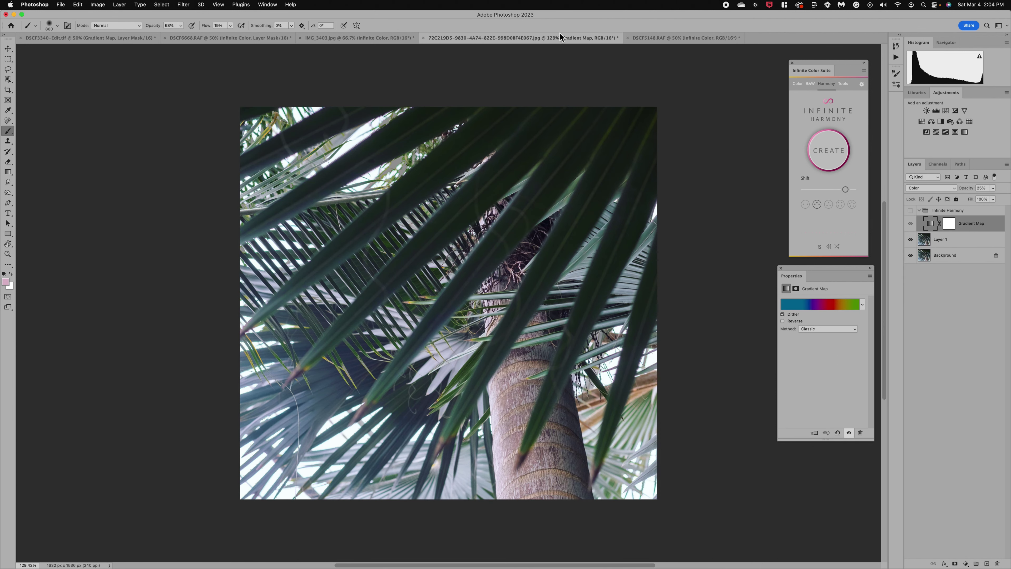
pyautogui.click(779, 268)
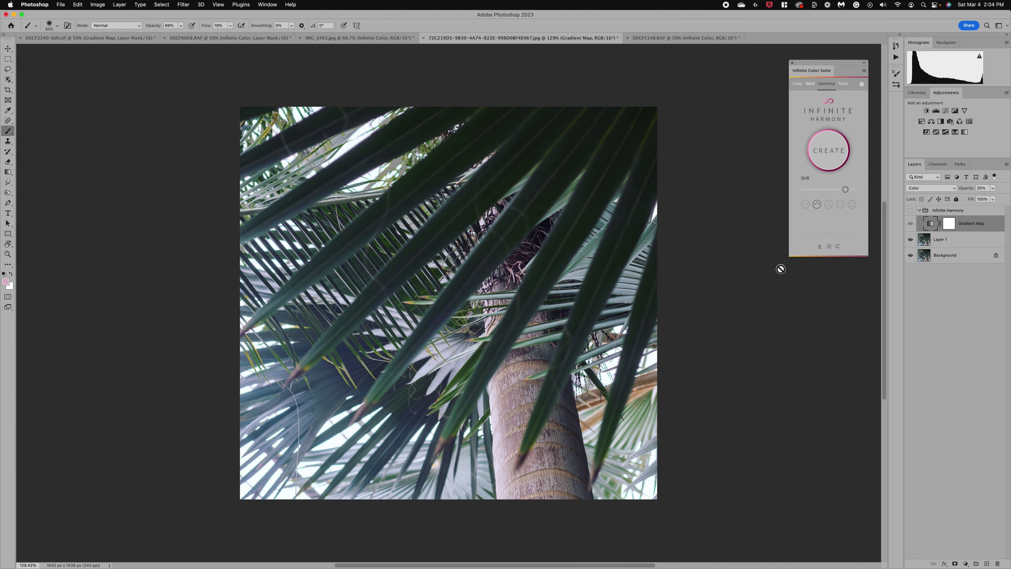
# Step: Create an Infinite Harmony gradient map from the orange base colour d3943a
pyautogui.click(831, 151)
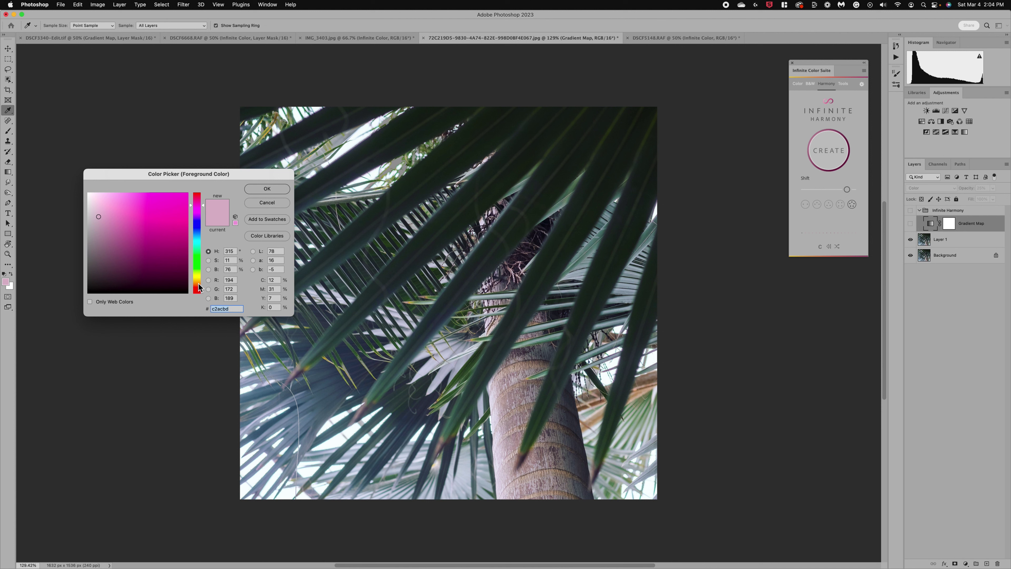
pyautogui.click(198, 283)
pyautogui.click(162, 212)
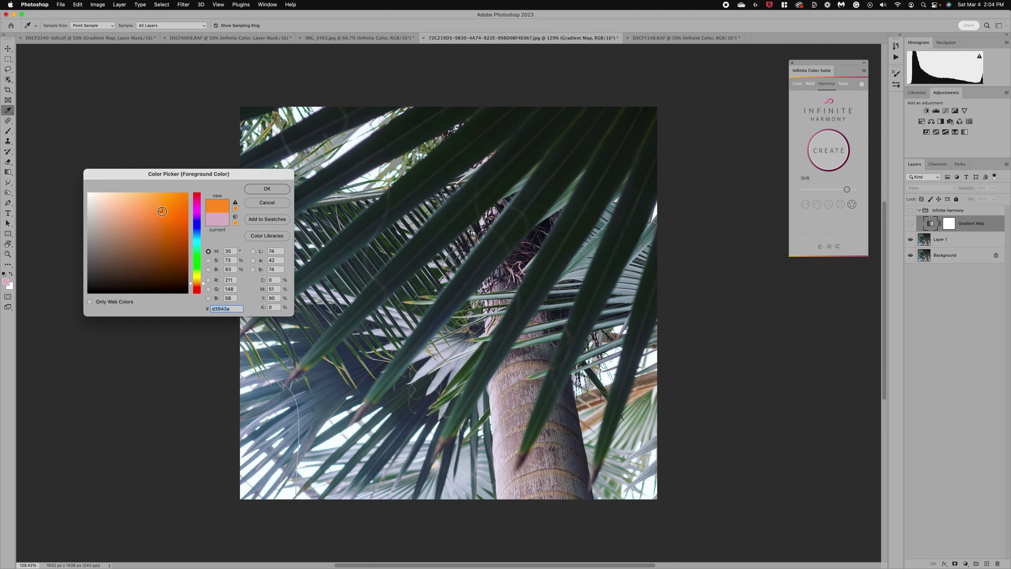
pyautogui.click(268, 189)
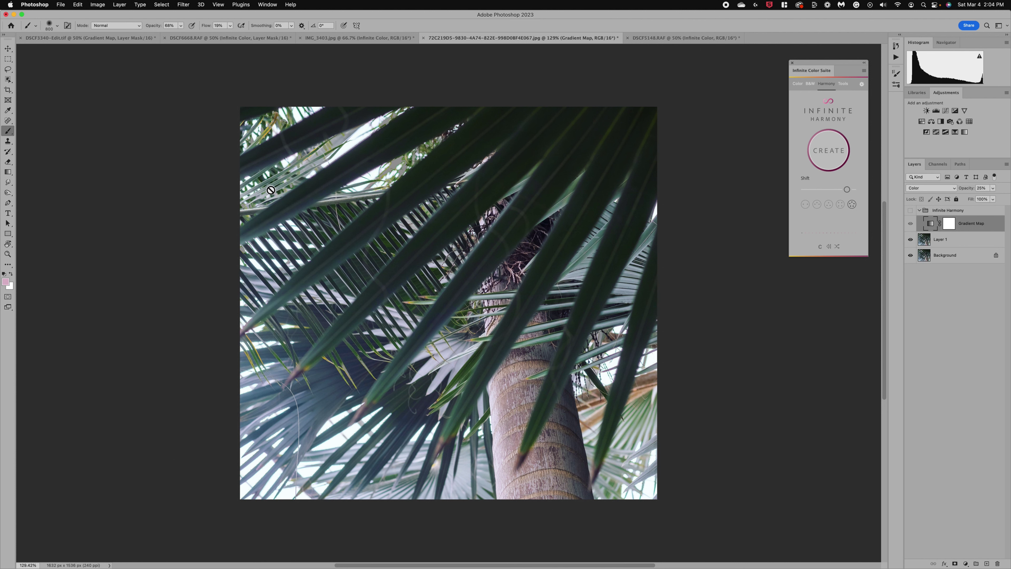
# Step: Choose a different colour-harmony scheme and set the gradient map to Soft Light
pyautogui.click(804, 204)
pyautogui.doubleClick(931, 224)
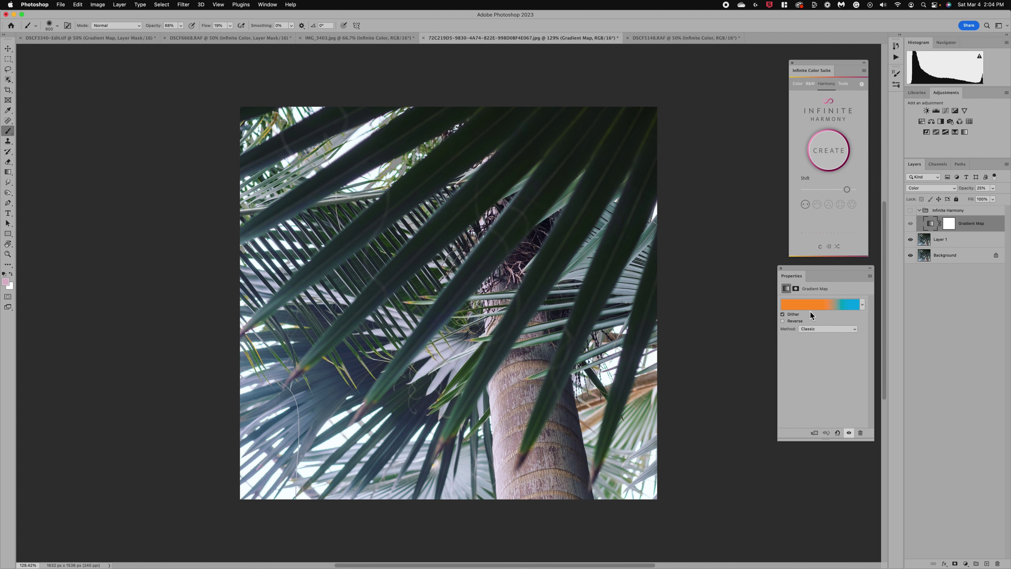
pyautogui.click(819, 246)
# Step: Preview hue shifts, return near the original, and lower the gradient map's opacity to 40%
pyautogui.moveTo(848, 190); pyautogui.dragTo(815, 191)
pyautogui.moveTo(814, 188); pyautogui.dragTo(845, 188)
pyautogui.click(993, 188)
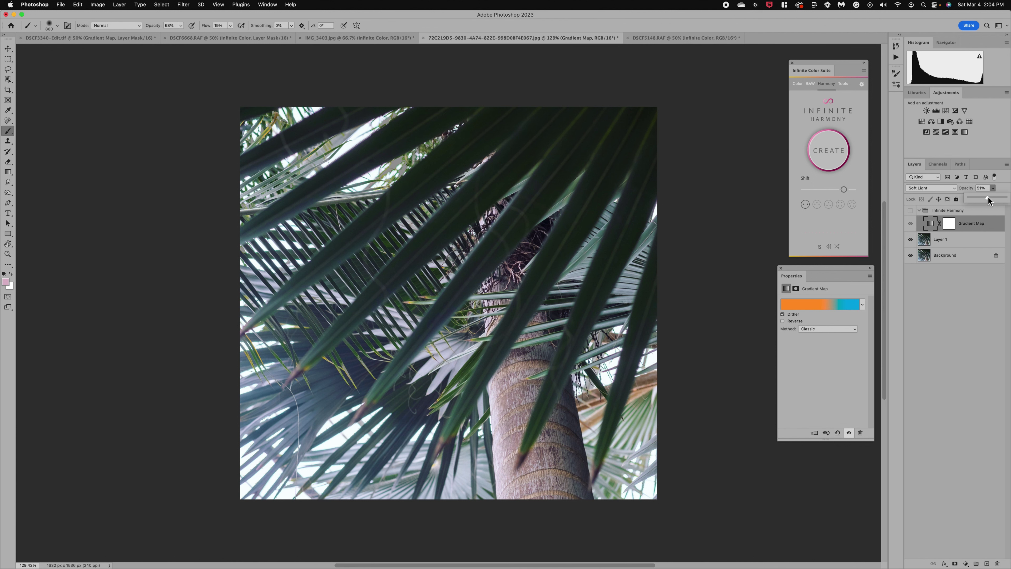
pyautogui.moveTo(994, 196); pyautogui.dragTo(985, 197)
# Step: Compare the colour grade on and off, then lower its opacity to 30%
pyautogui.click(910, 225)
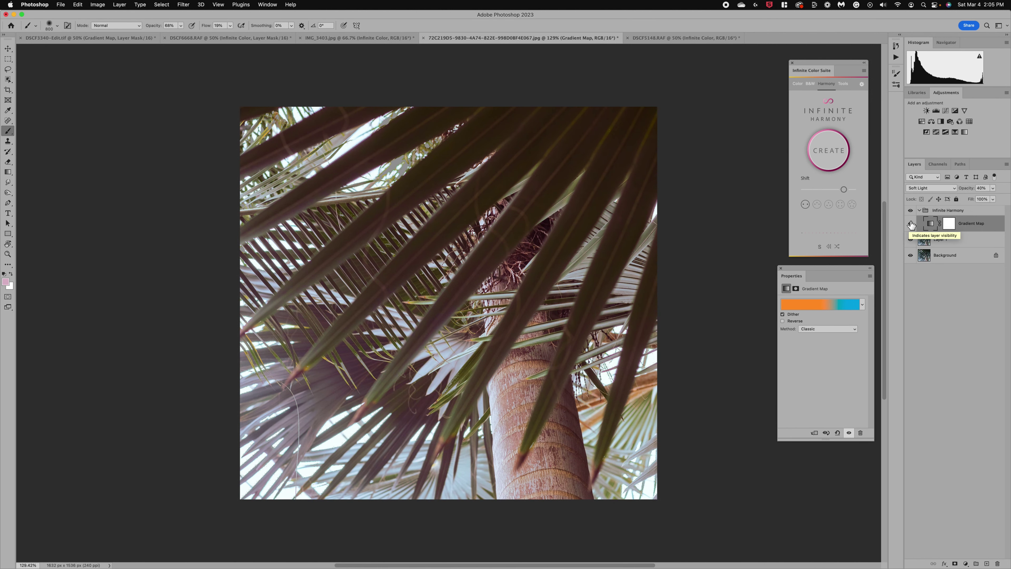
pyautogui.click(910, 211)
pyautogui.click(910, 210)
pyautogui.click(910, 210)
pyautogui.click(992, 188)
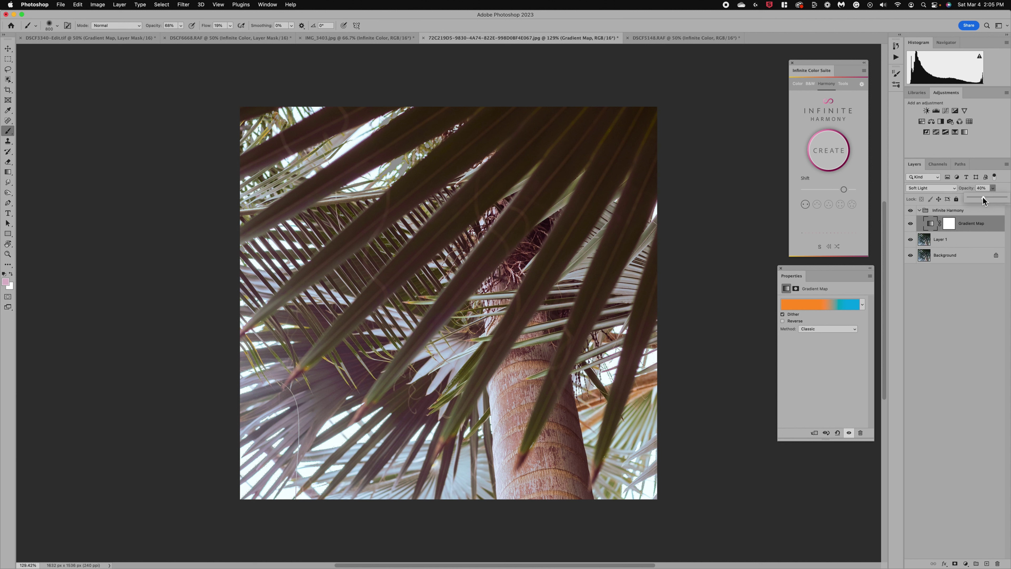
pyautogui.moveTo(983, 200); pyautogui.dragTo(982, 201)
# Step: Shuffle the gradient until teal-orange appears, then shift the harmony hues left
pyautogui.click(836, 246)
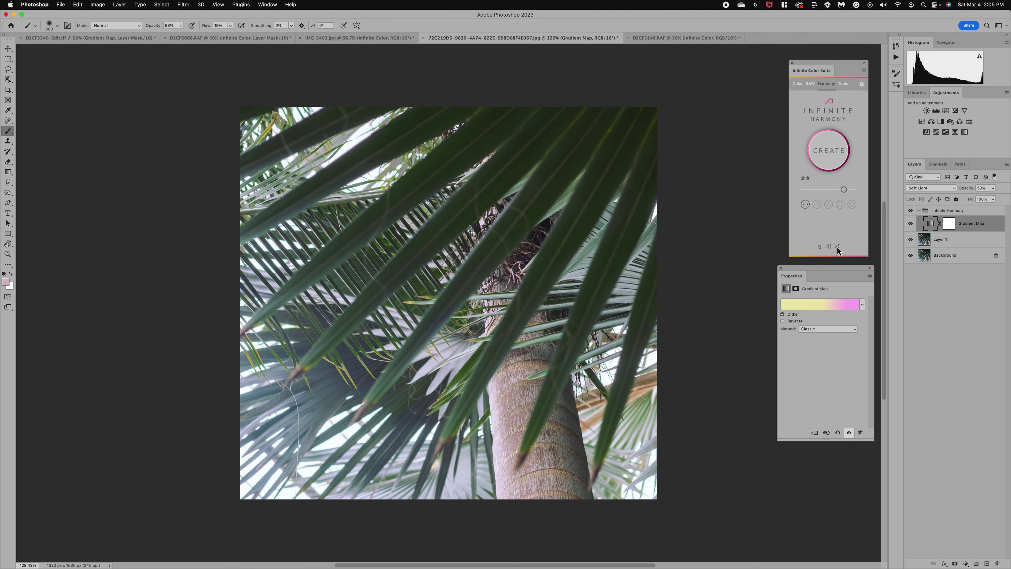
pyautogui.click(836, 246)
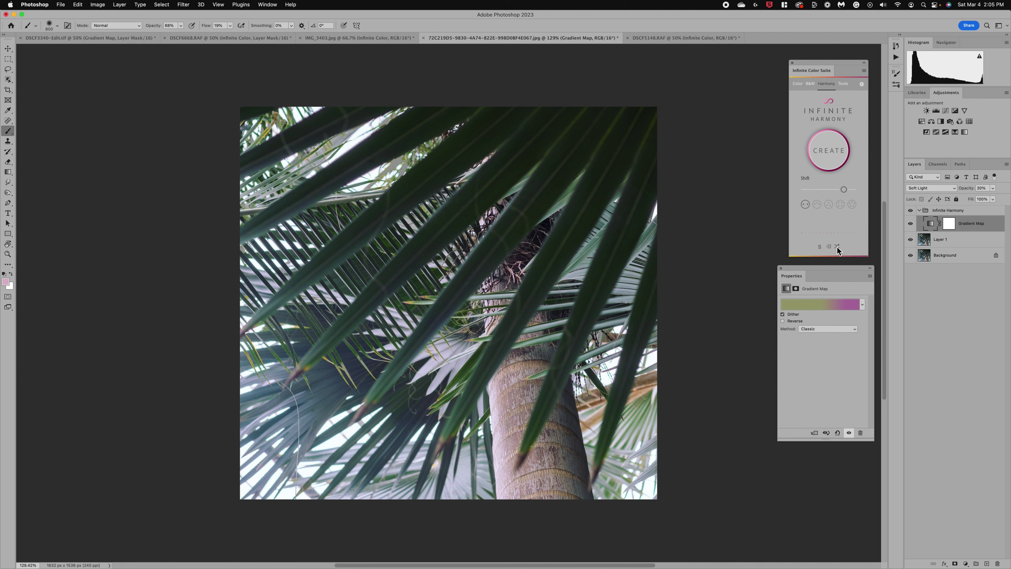
pyautogui.click(837, 246)
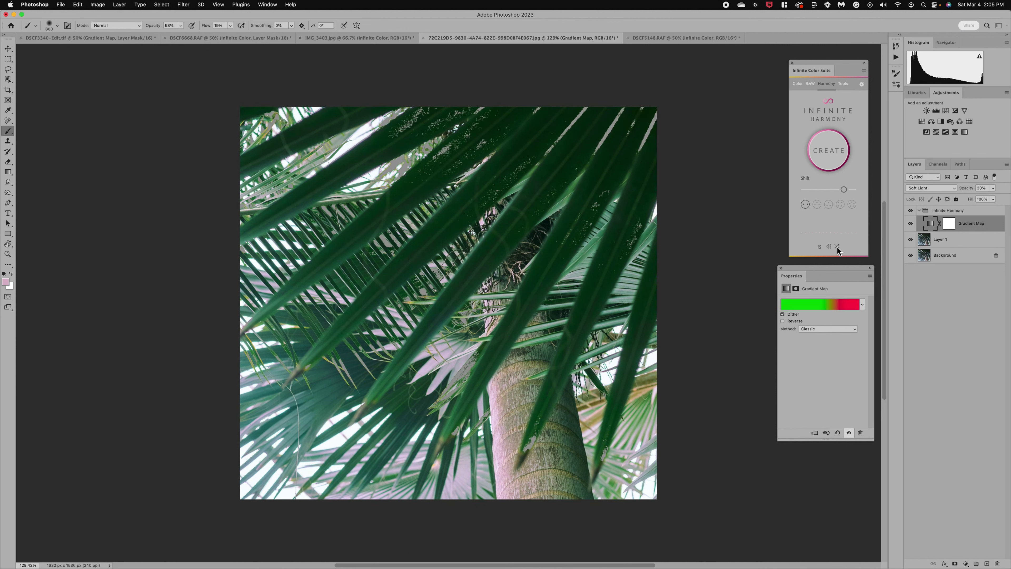
pyautogui.click(836, 247)
pyautogui.click(836, 246)
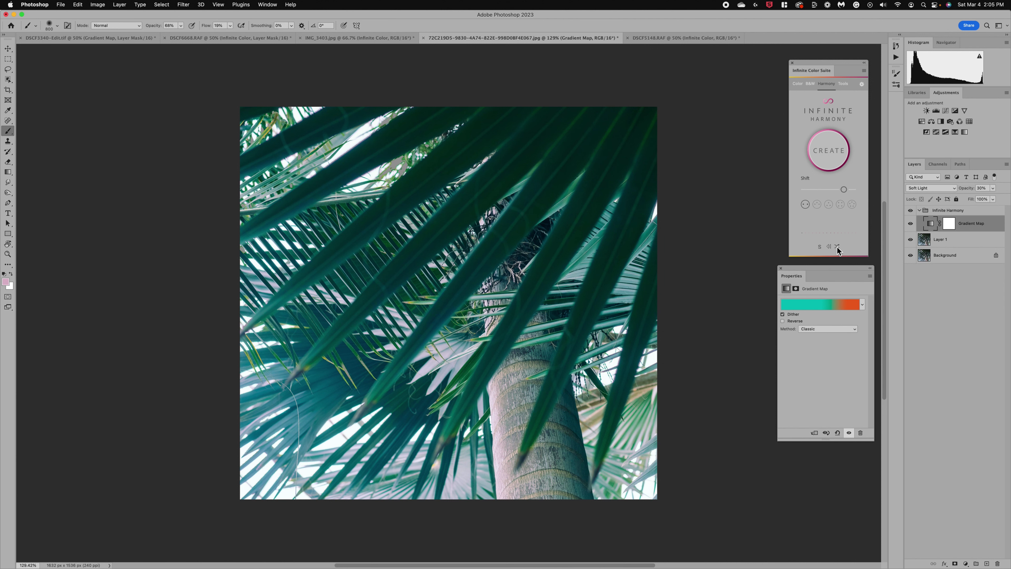
pyautogui.moveTo(843, 189); pyautogui.dragTo(813, 189)
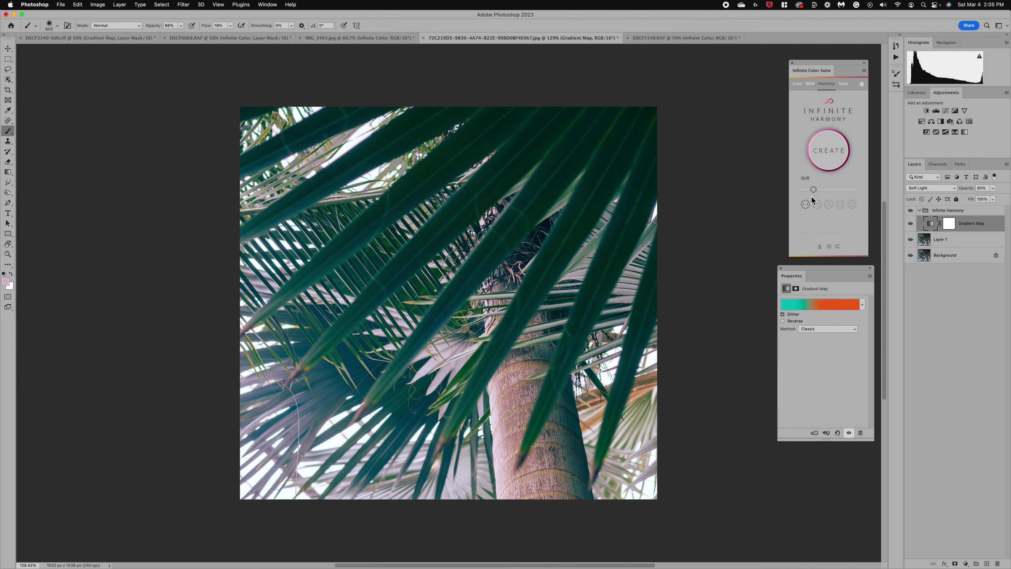
# Step: Switch to a teal-blue-green harmony scheme and compare the grade on and off
pyautogui.click(817, 204)
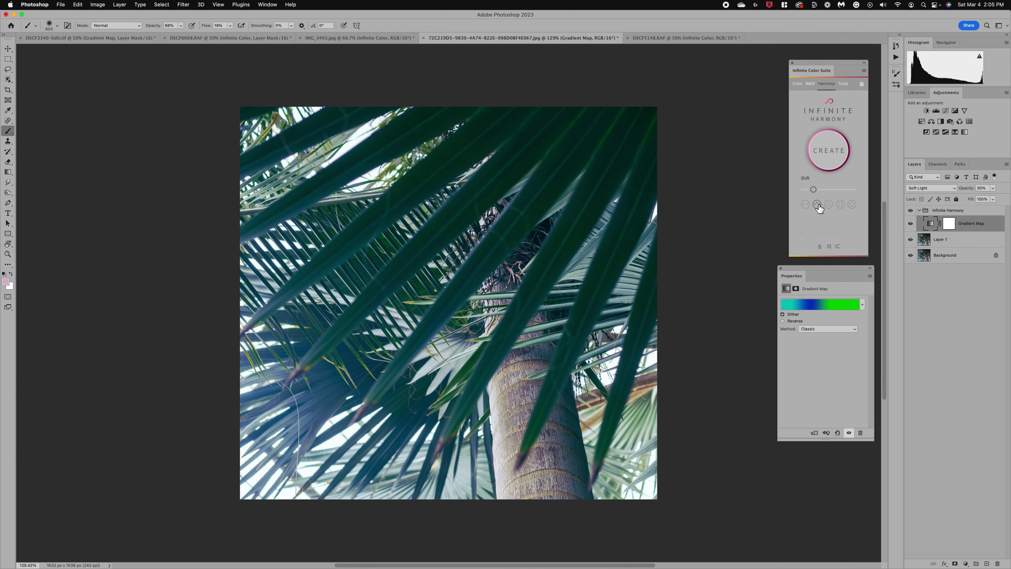
pyautogui.click(836, 248)
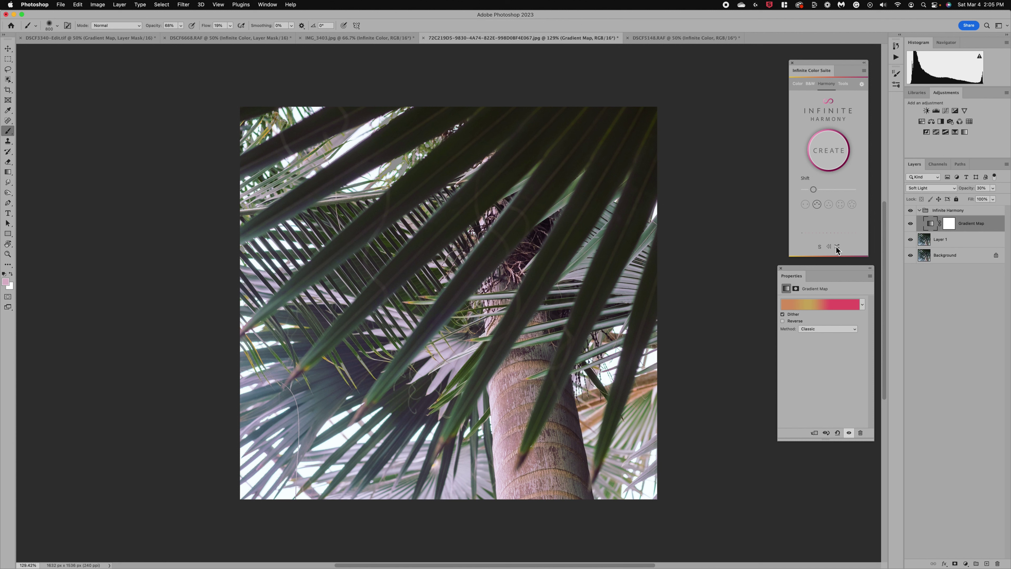
pyautogui.click(911, 210)
pyautogui.click(910, 210)
pyautogui.click(910, 211)
pyautogui.click(911, 210)
# Step: Nudge the hue shift and shuffle until a green-teal-yellow gradient appears
pyautogui.moveTo(814, 189); pyautogui.dragTo(824, 189)
pyautogui.click(838, 246)
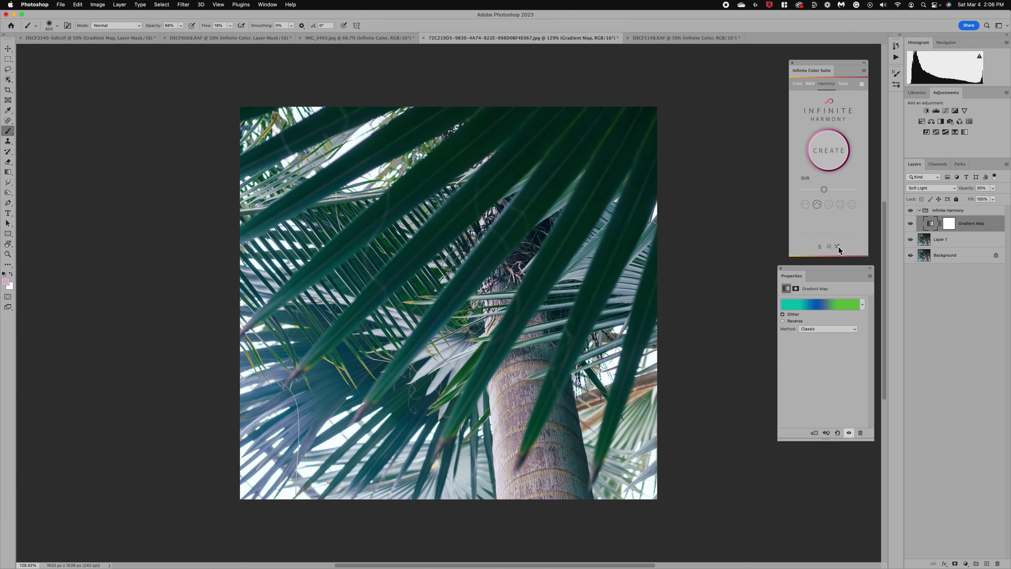
pyautogui.click(838, 246)
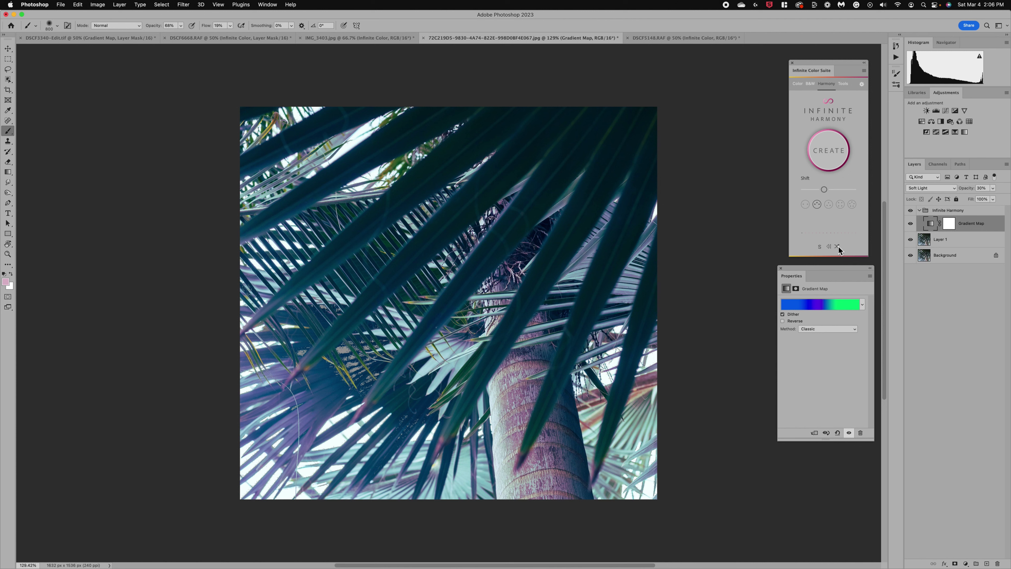
pyautogui.click(837, 246)
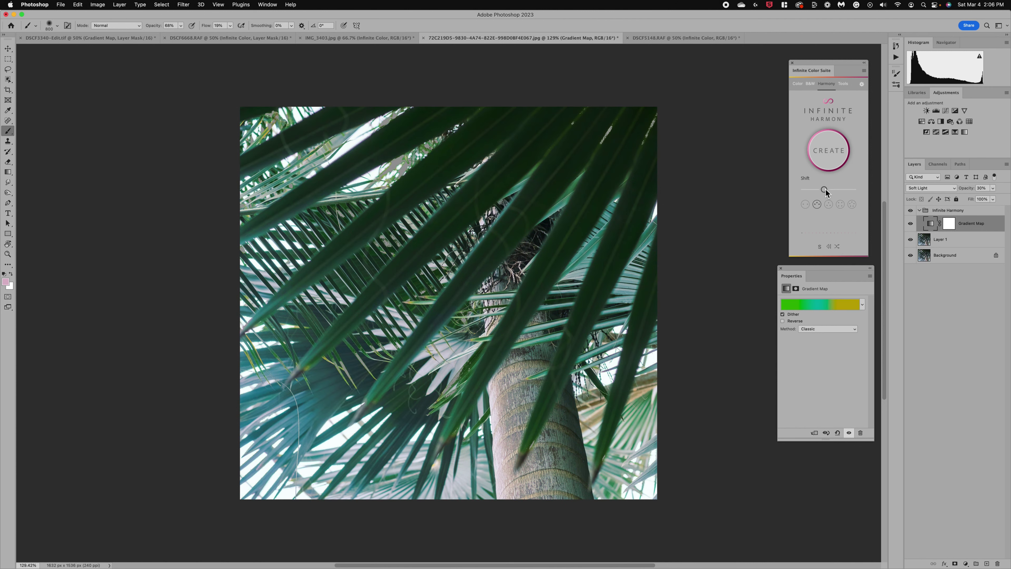
pyautogui.moveTo(825, 192); pyautogui.dragTo(845, 189)
pyautogui.click(797, 85)
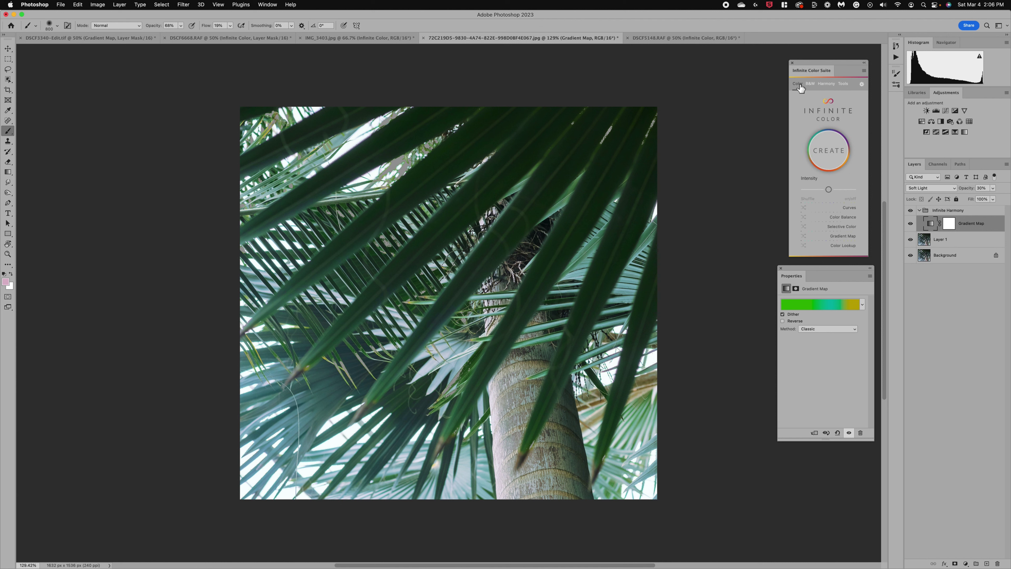
pyautogui.click(822, 84)
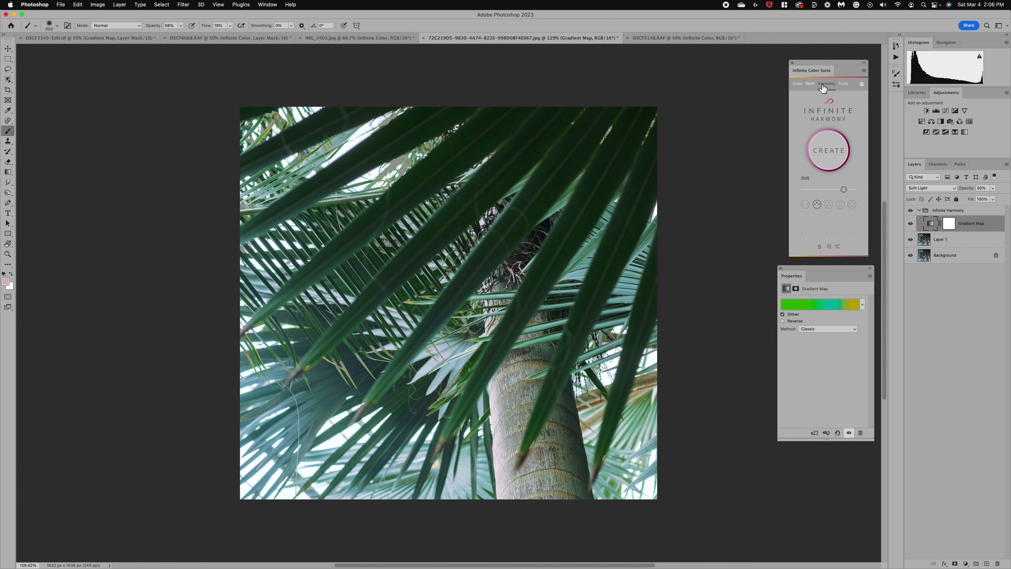